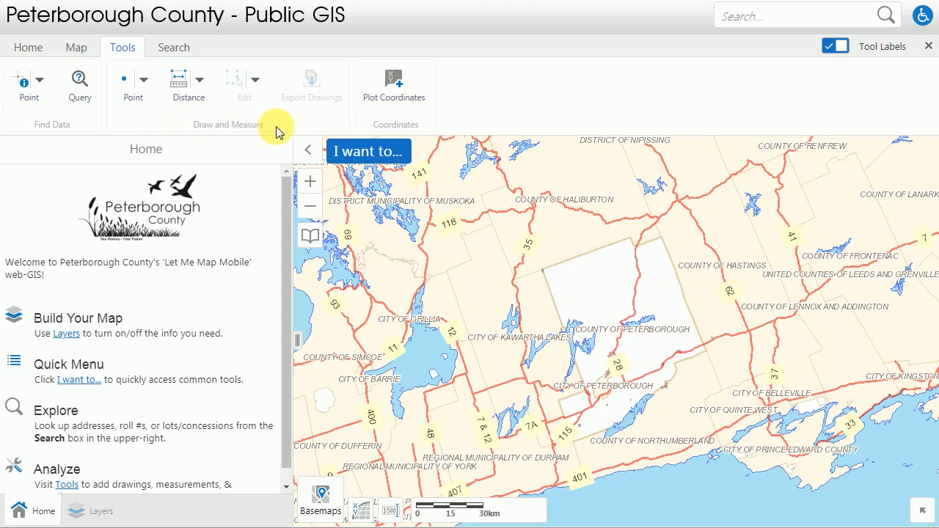
# Step: Activate the Point drawing tool and open its drawing style options
pyautogui.click(139, 107)
pyautogui.click(144, 81)
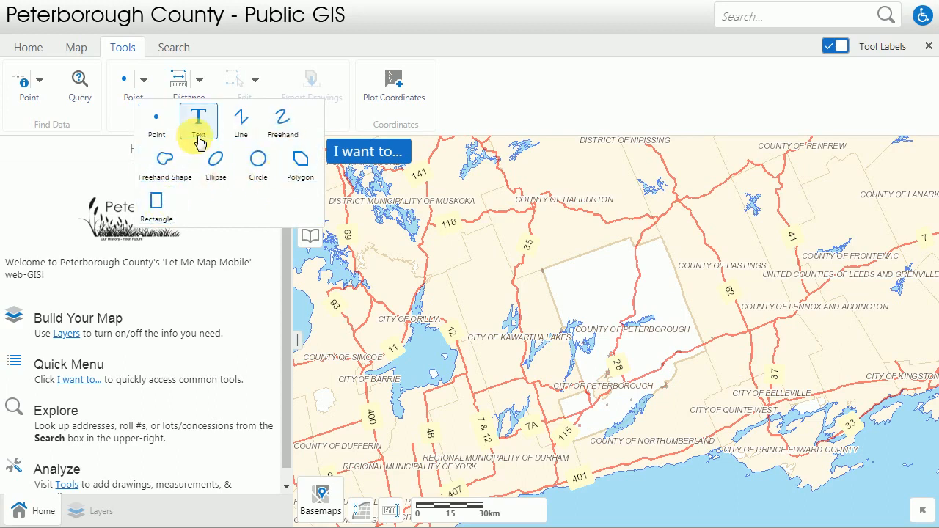
pyautogui.click(157, 123)
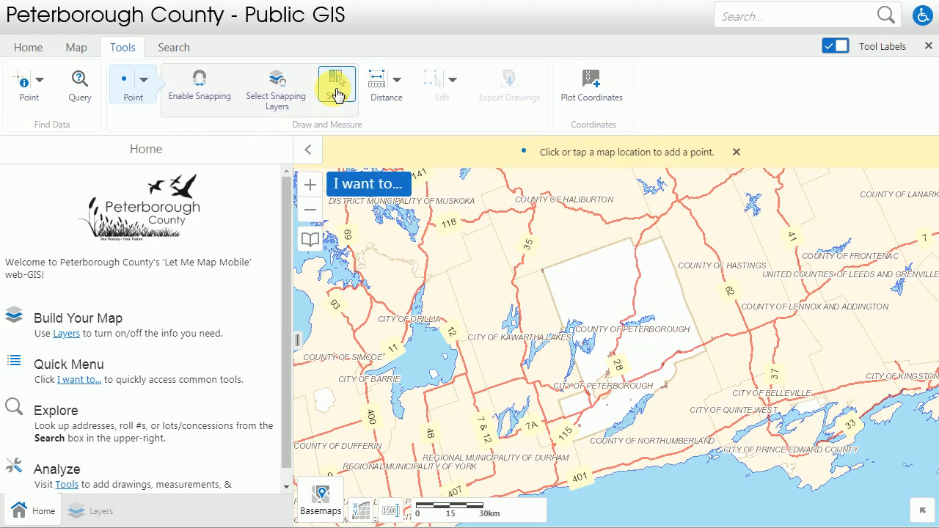
pyautogui.click(337, 93)
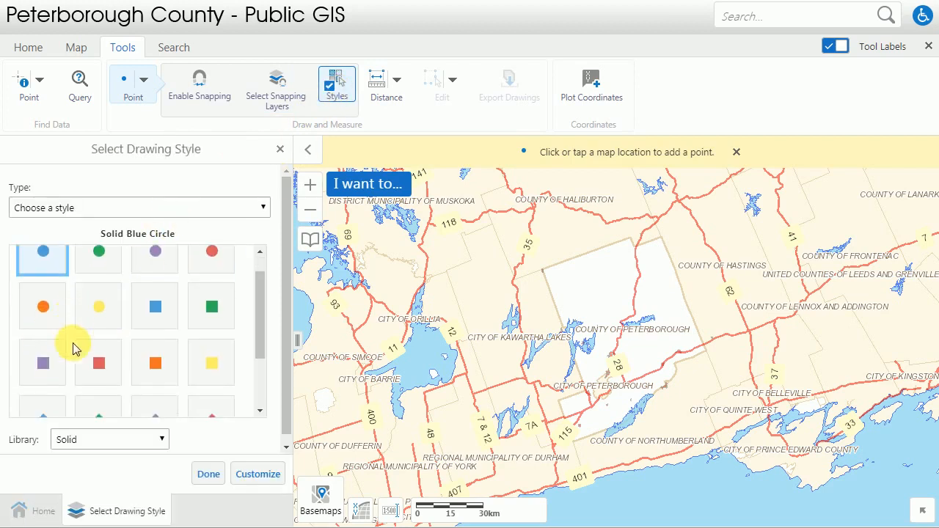
# Step: Place a green diamond point from the Black Outline library in the northwestern part of the County of Peterborough
pyautogui.scroll(-2, 69, 349)
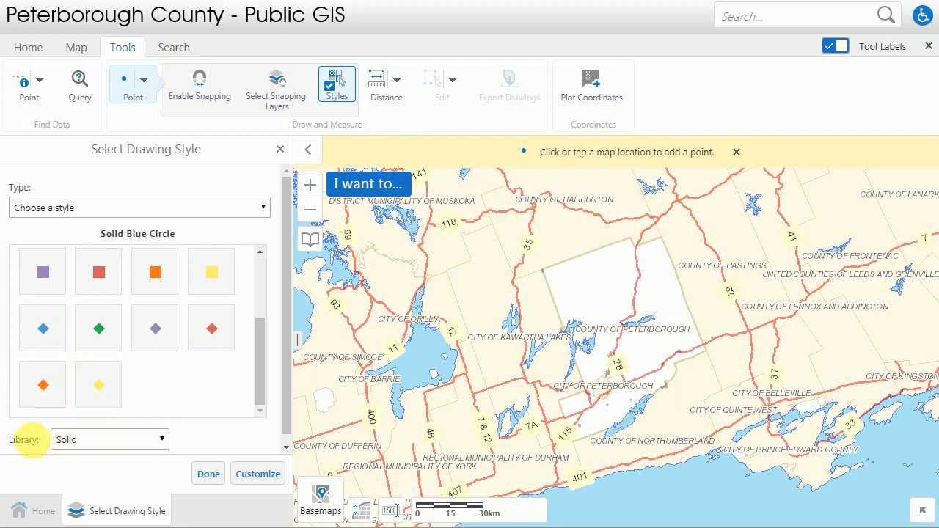
pyautogui.click(165, 440)
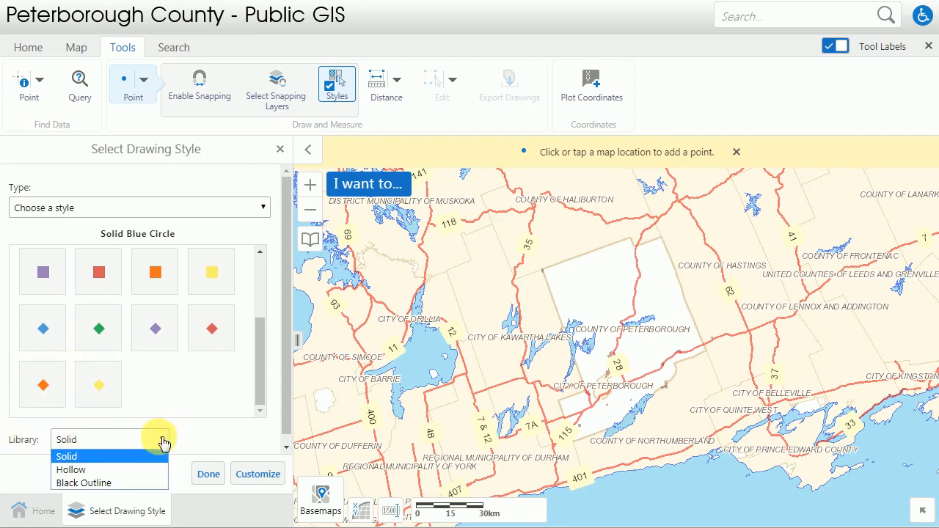
pyautogui.click(121, 469)
pyautogui.click(154, 442)
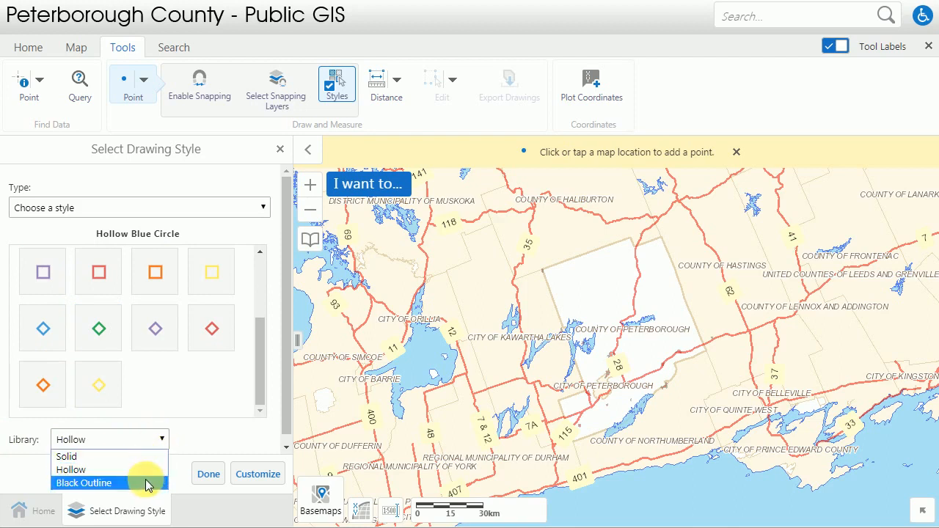
pyautogui.click(146, 483)
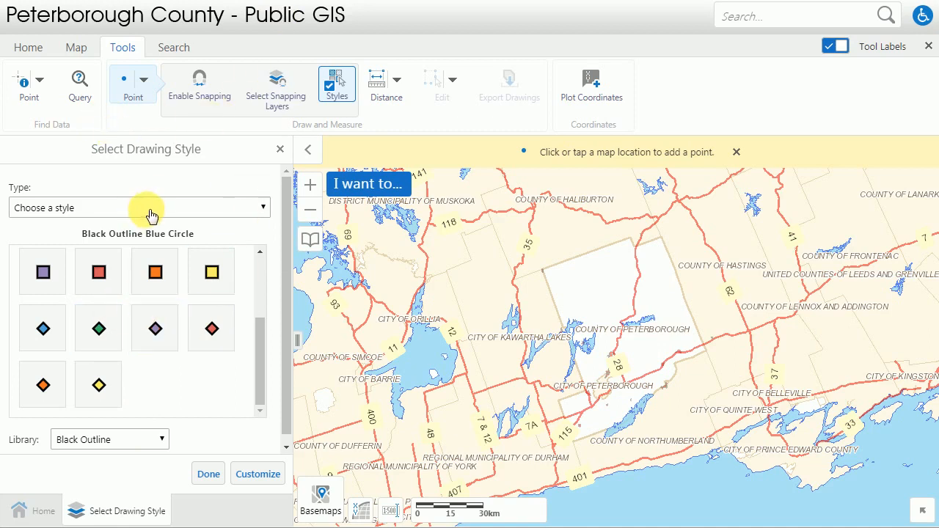
pyautogui.click(98, 329)
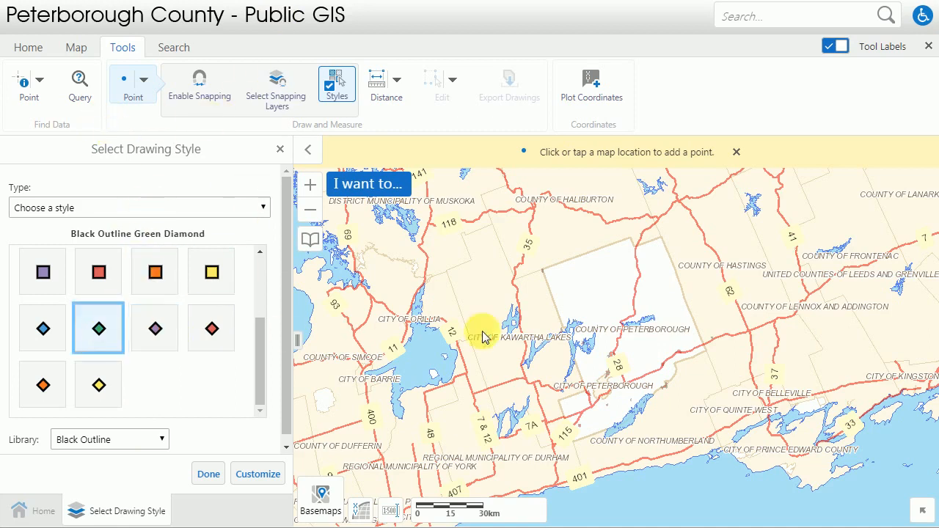
pyautogui.click(588, 304)
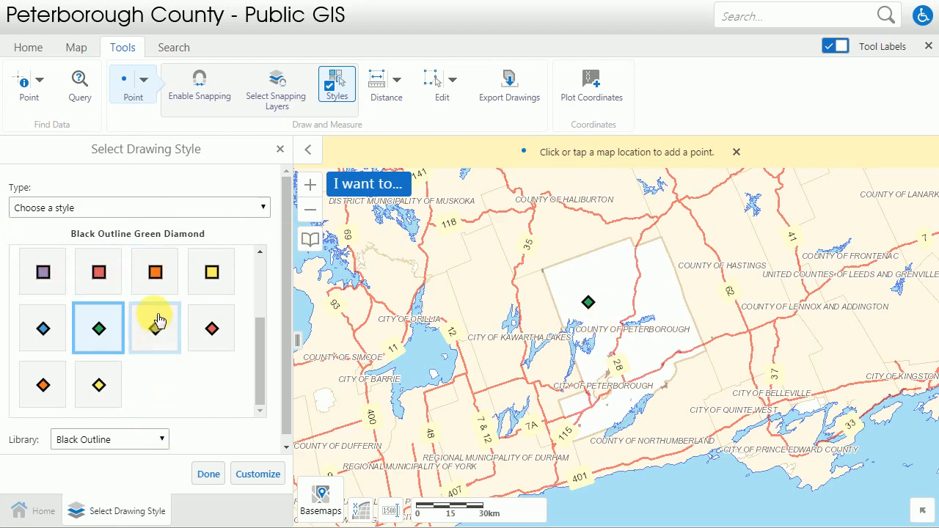
# Step: Place a Black Outline purple circle point just north of the green diamond on the map
pyautogui.scroll(3, 159, 318)
pyautogui.click(169, 285)
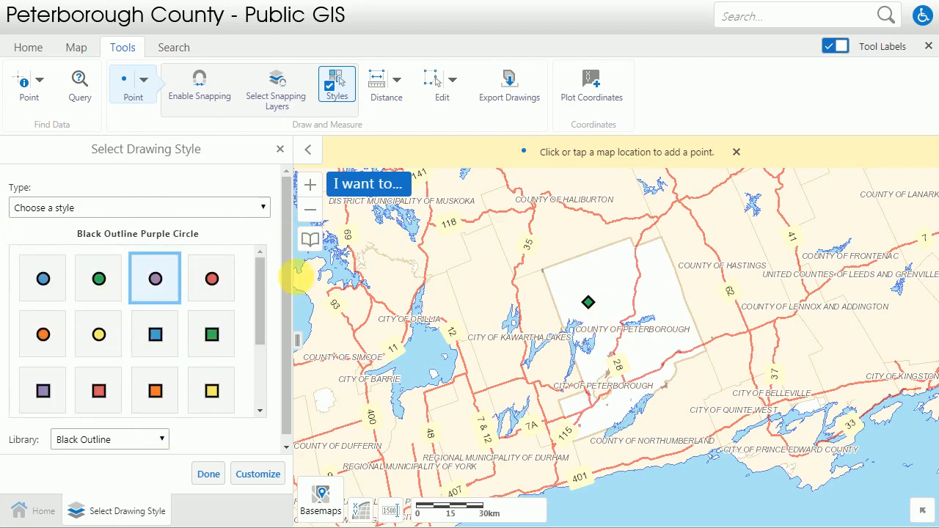
pyautogui.click(592, 281)
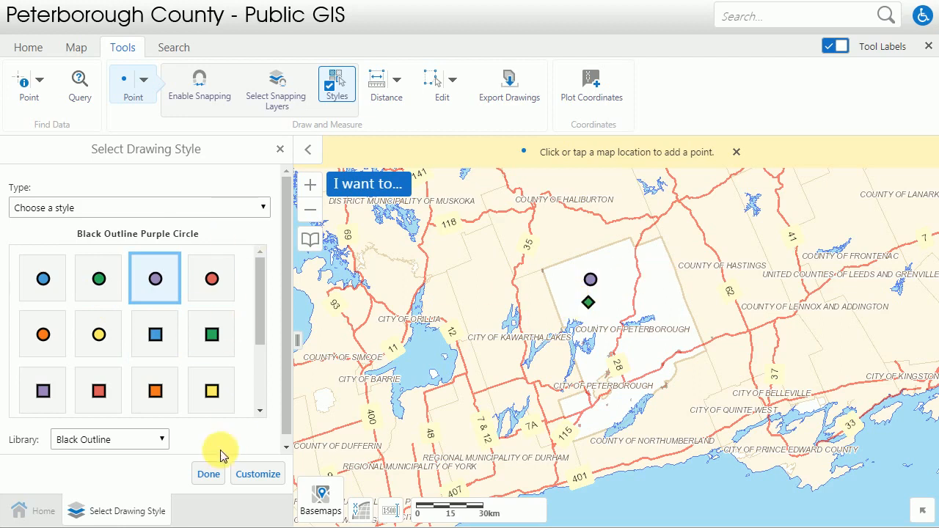
# Step: Place a yellow circle point from the Solid library just west of the purple circle
pyautogui.click(157, 440)
pyautogui.click(128, 456)
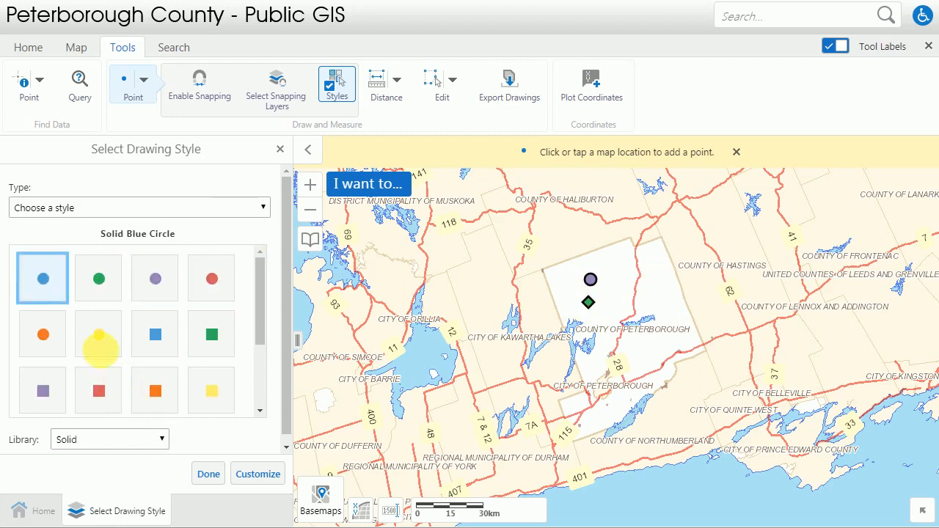
pyautogui.click(98, 339)
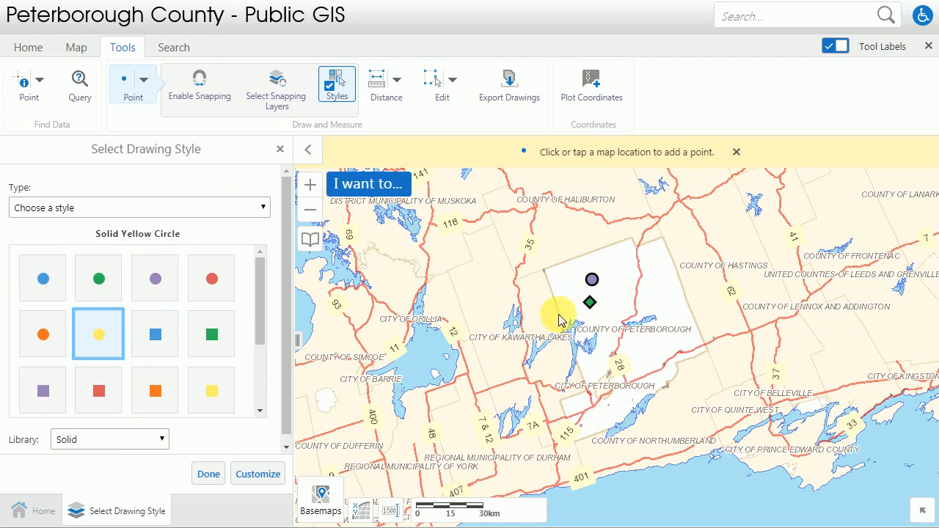
pyautogui.click(571, 288)
# Step: Switch the point style type to images, browse the Shapes symbols and load the Cartographic library
pyautogui.scroll(-5, 235, 357)
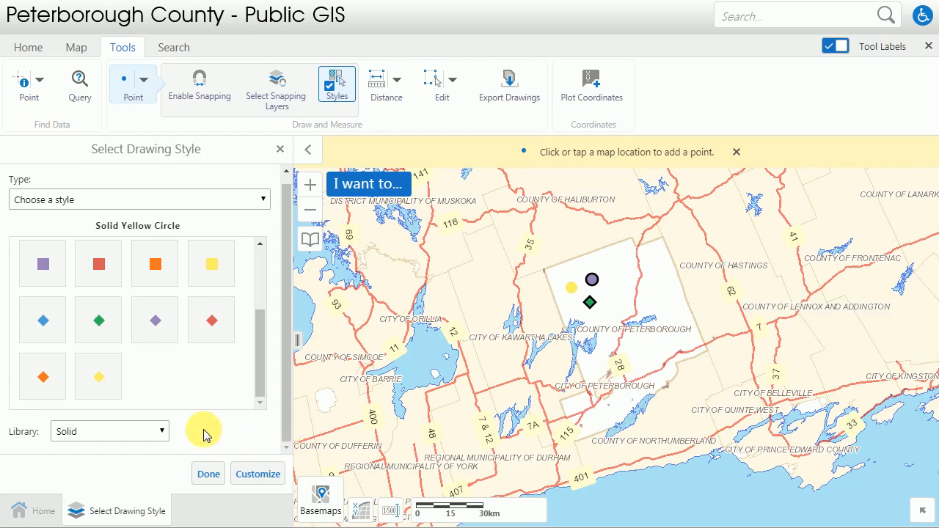
pyautogui.click(170, 199)
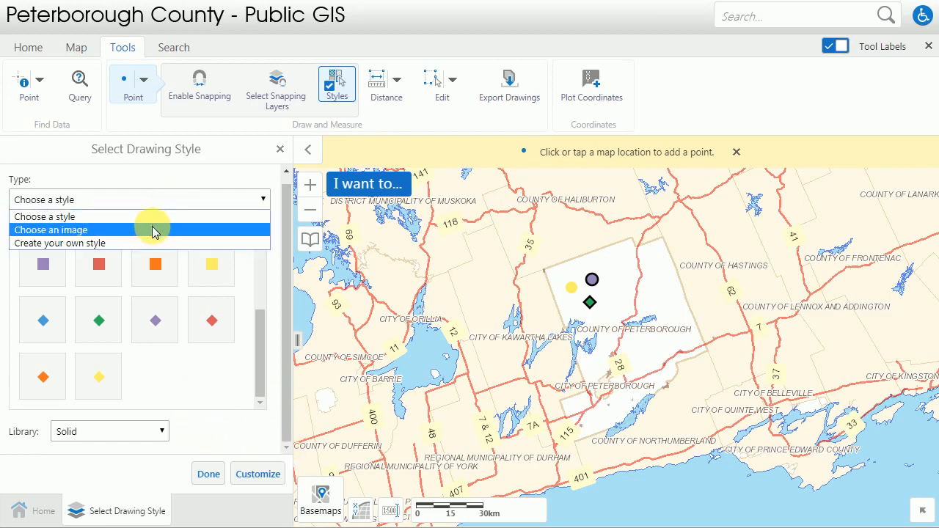
pyautogui.click(152, 229)
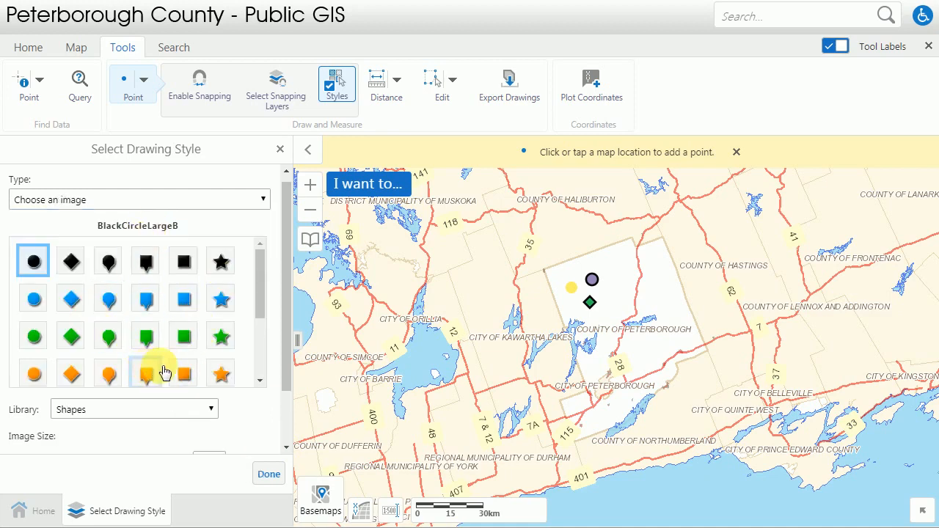
pyautogui.scroll(-1, 205, 339)
pyautogui.scroll(-3, 205, 339)
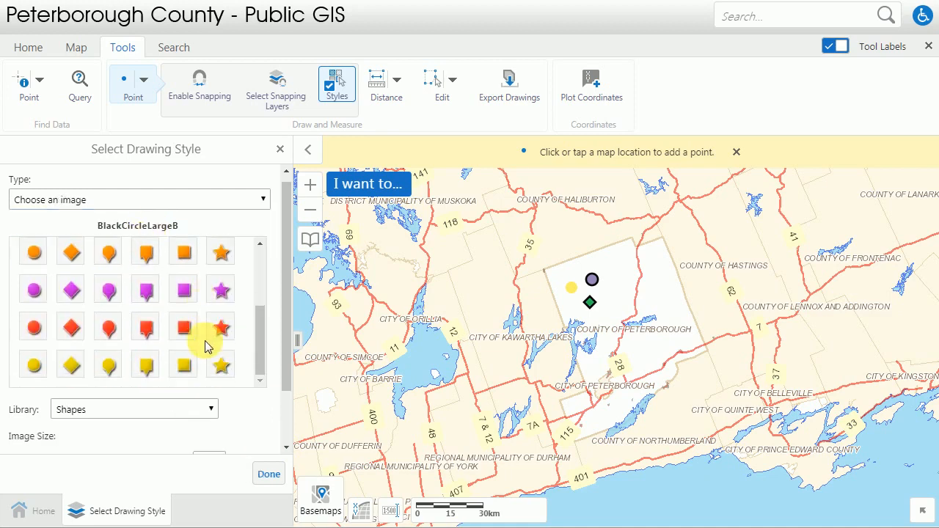
pyautogui.click(183, 412)
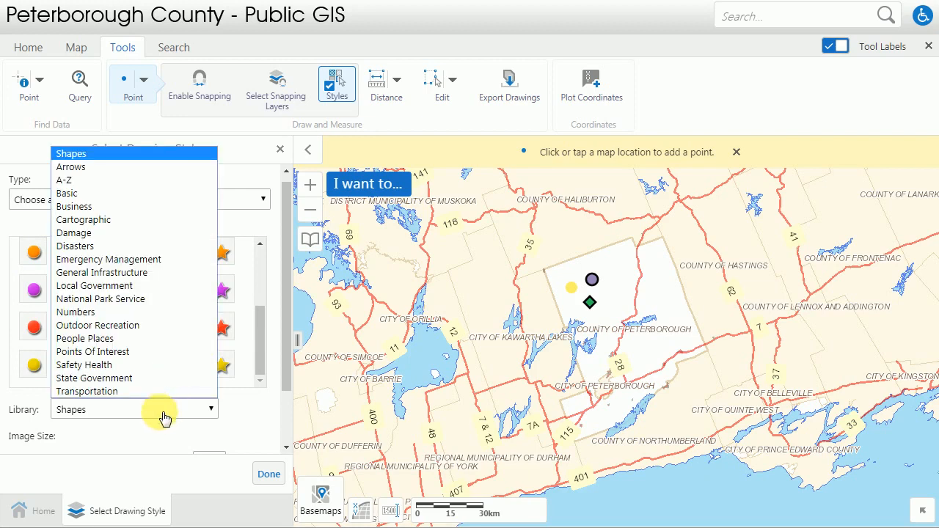
pyautogui.click(76, 221)
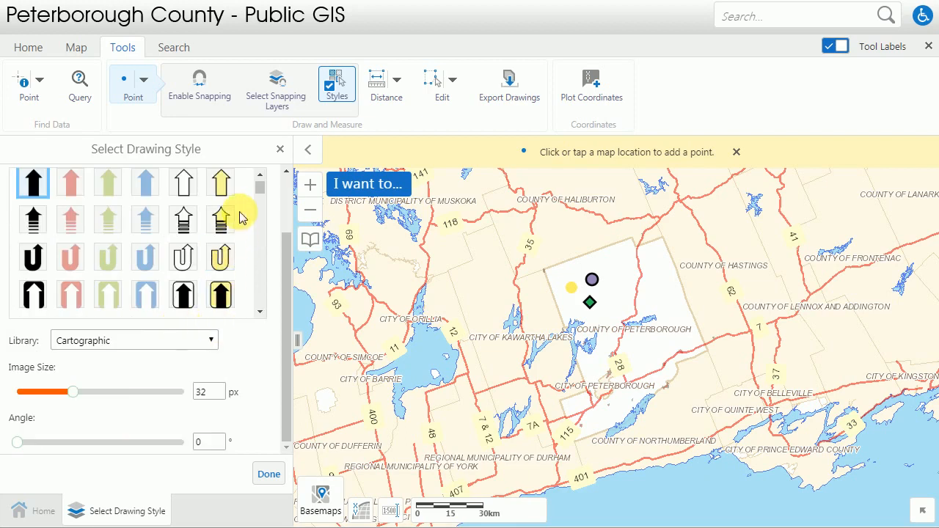
# Step: Place a fire truck image from the Safety Health library, sized 37 px, just west of the green diamond
pyautogui.click(168, 341)
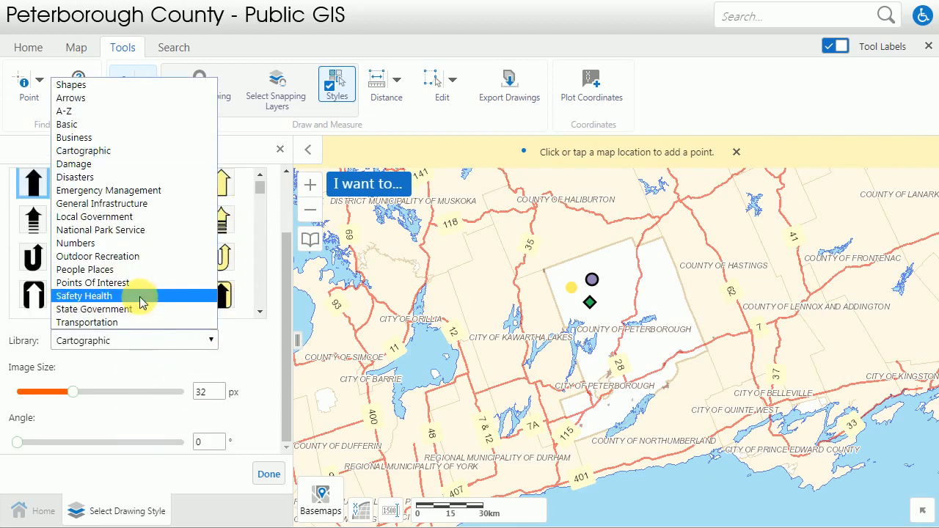
pyautogui.click(142, 296)
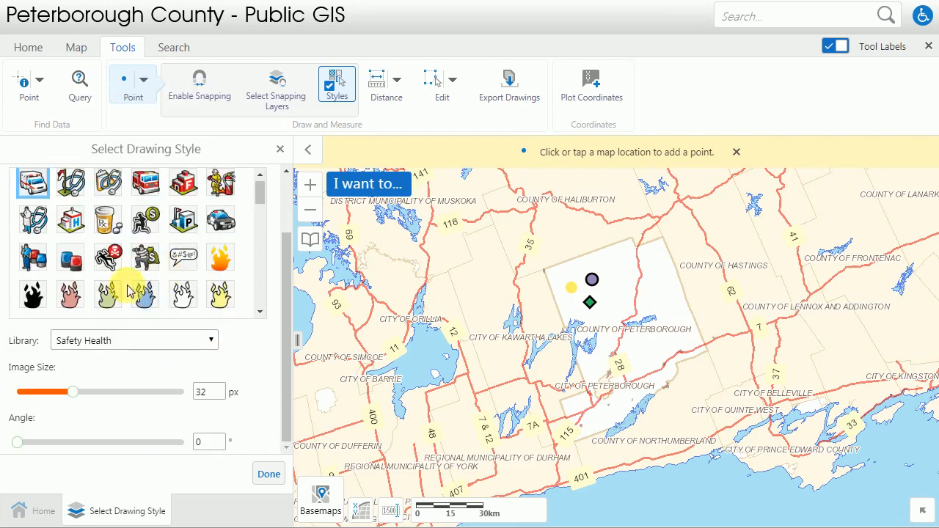
pyautogui.click(146, 183)
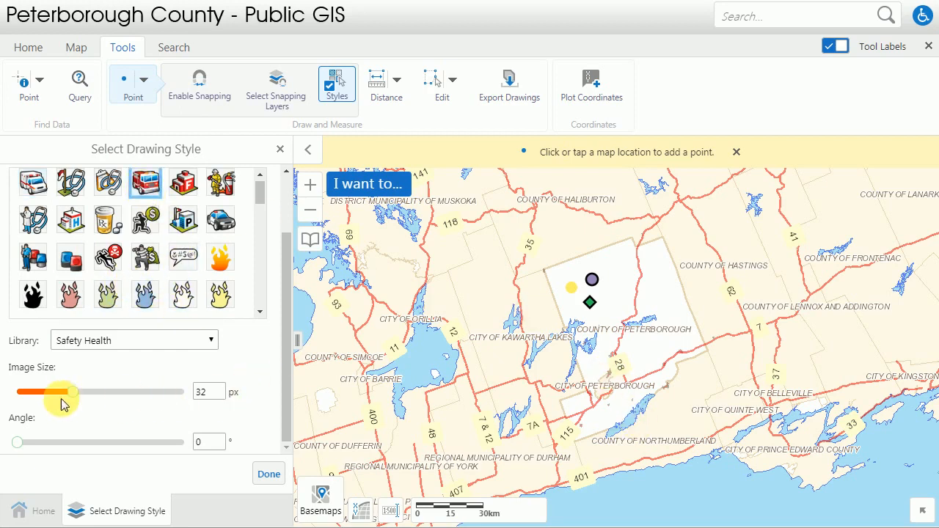
pyautogui.moveTo(87, 397); pyautogui.dragTo(92, 396)
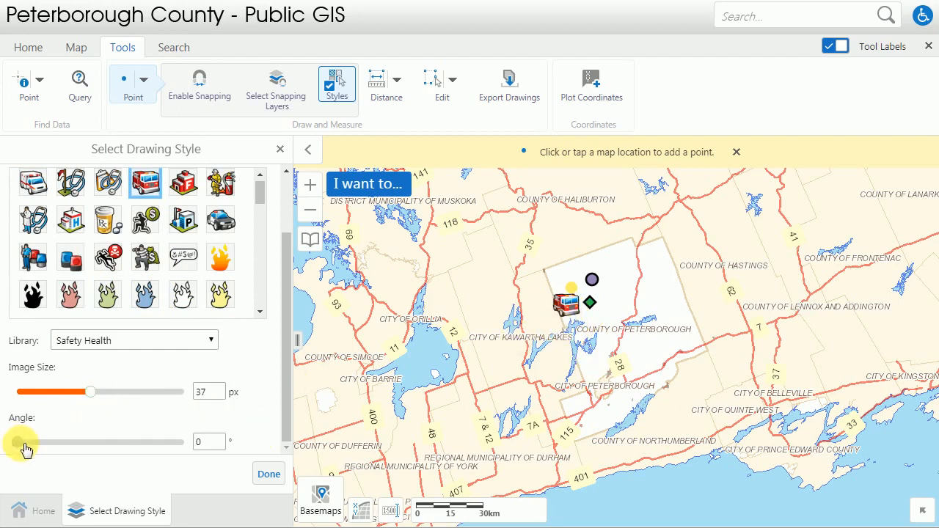
# Step: Draw a looping freehand line in the open area west of Mississagua Landing, between the purple circle and the green diamond
pyautogui.scroll(1, 620, 297)
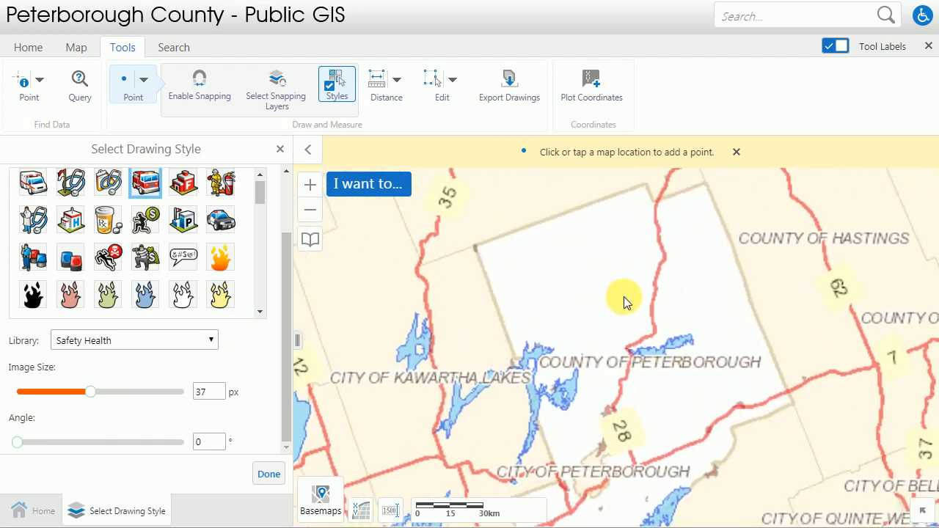
pyautogui.scroll(2, 624, 296)
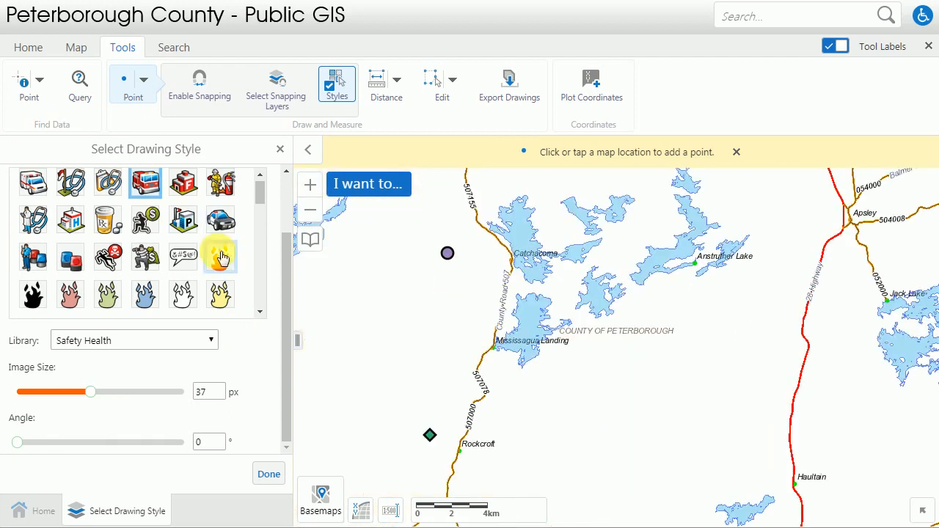
pyautogui.click(146, 85)
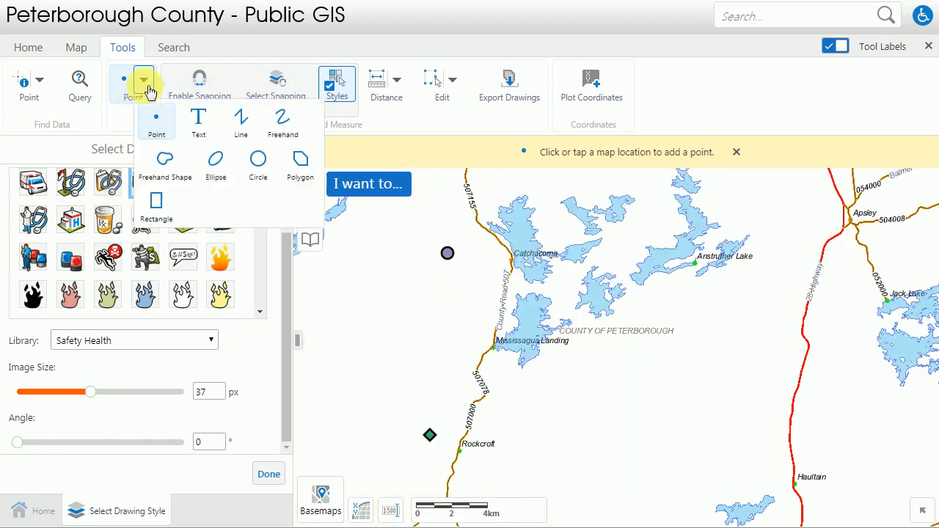
pyautogui.click(238, 130)
pyautogui.click(142, 81)
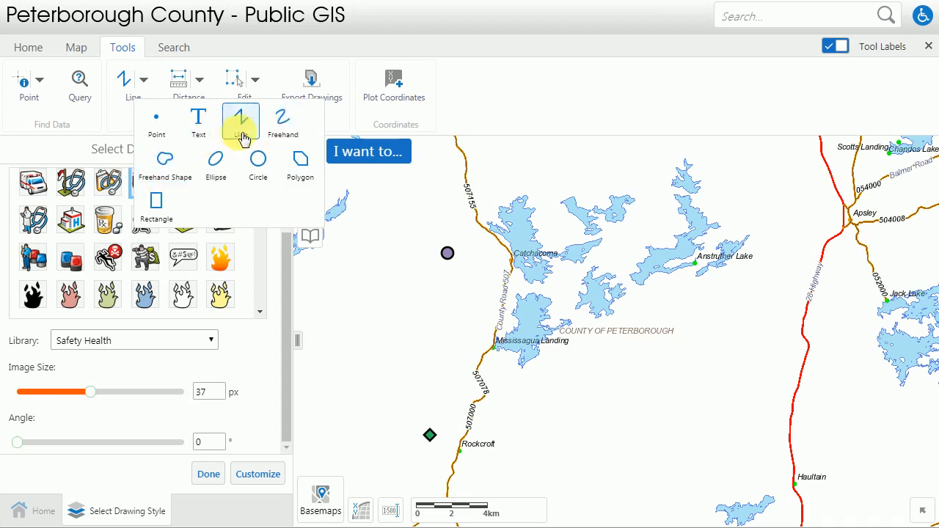
pyautogui.click(280, 126)
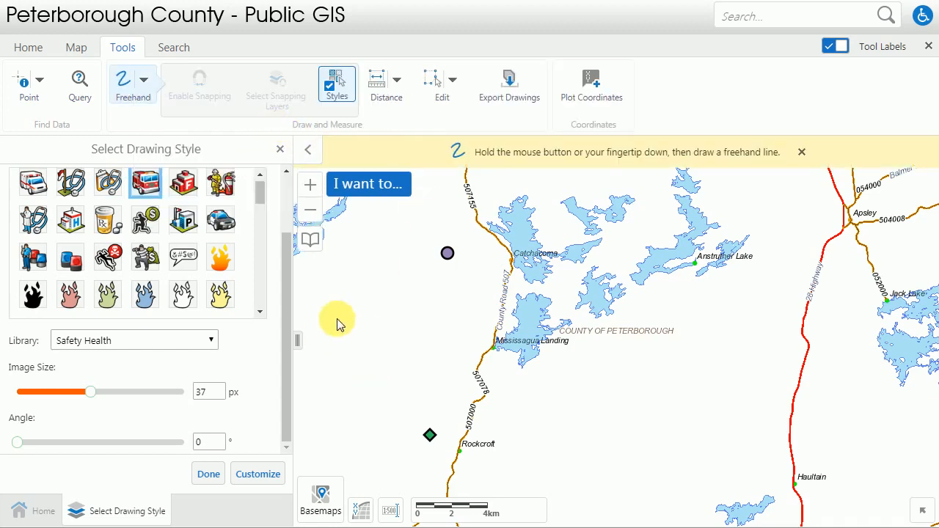
pyautogui.moveTo(336, 321)
pyautogui.mouseDown()
pyautogui.moveTo(359, 285)
pyautogui.moveTo(389, 315)
pyautogui.moveTo(336, 343)
pyautogui.moveTo(357, 363)
pyautogui.moveTo(387, 353)
pyautogui.moveTo(417, 373)
pyautogui.moveTo(390, 396)
pyautogui.moveTo(334, 387)
pyautogui.moveTo(315, 308)
pyautogui.moveTo(336, 265)
pyautogui.moveTo(378, 279)
pyautogui.moveTo(408, 303)
pyautogui.mouseUp()
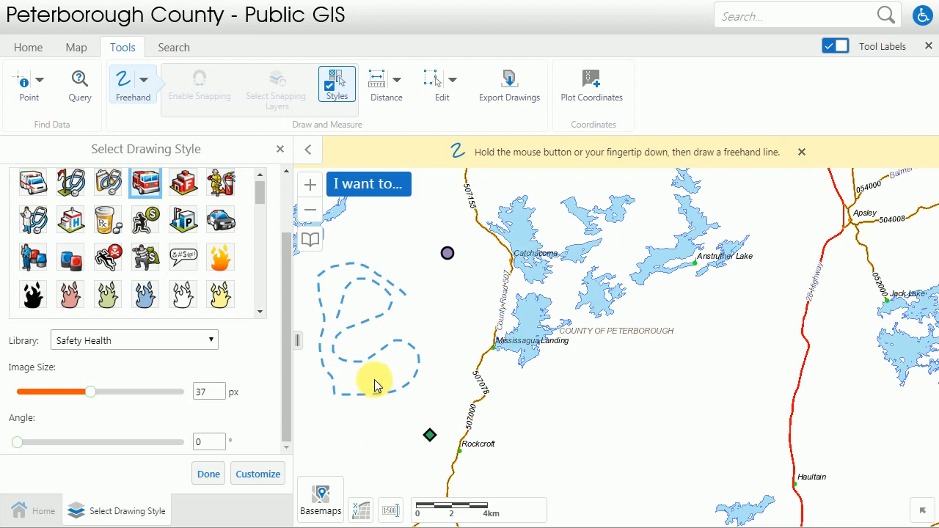
# Step: Draw a six-sided polygon in the Solid Transparent Fill Purple style just northwest of the purple circle, above the dashed freehand line
pyautogui.click(145, 91)
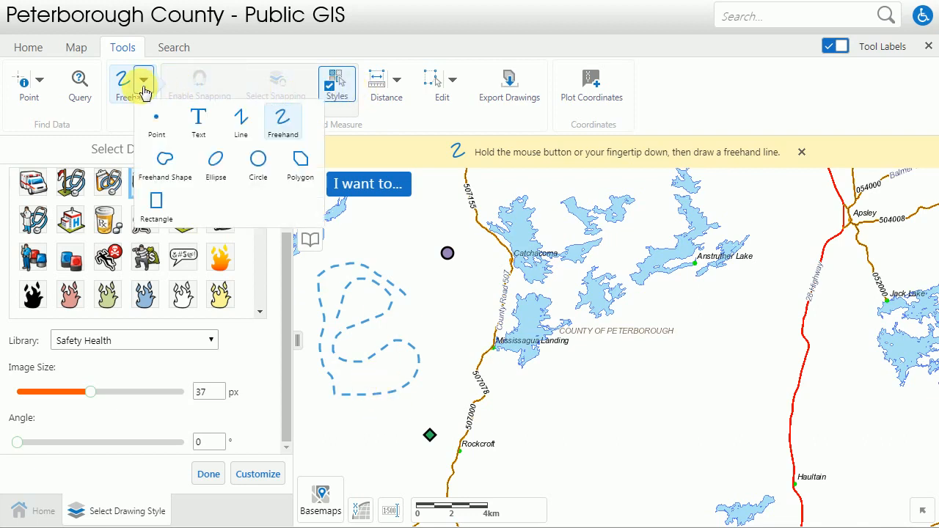
pyautogui.click(304, 168)
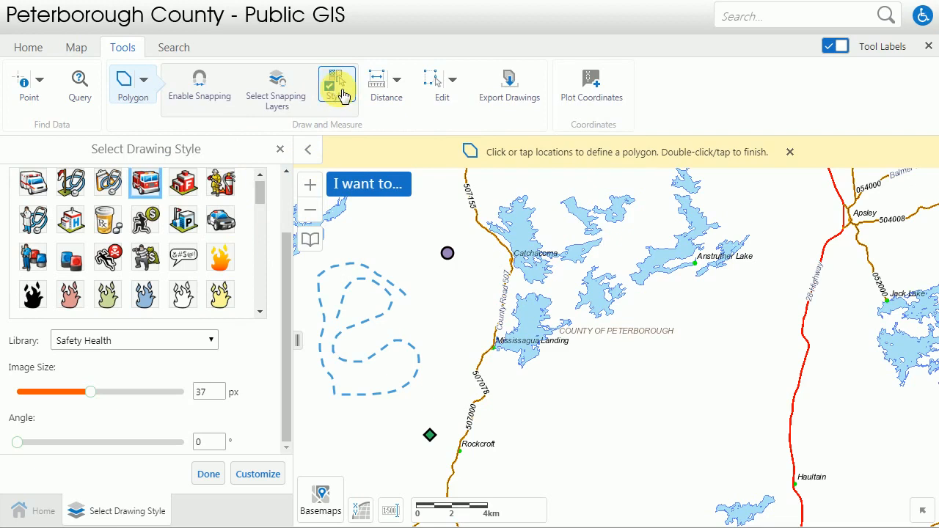
pyautogui.click(342, 94)
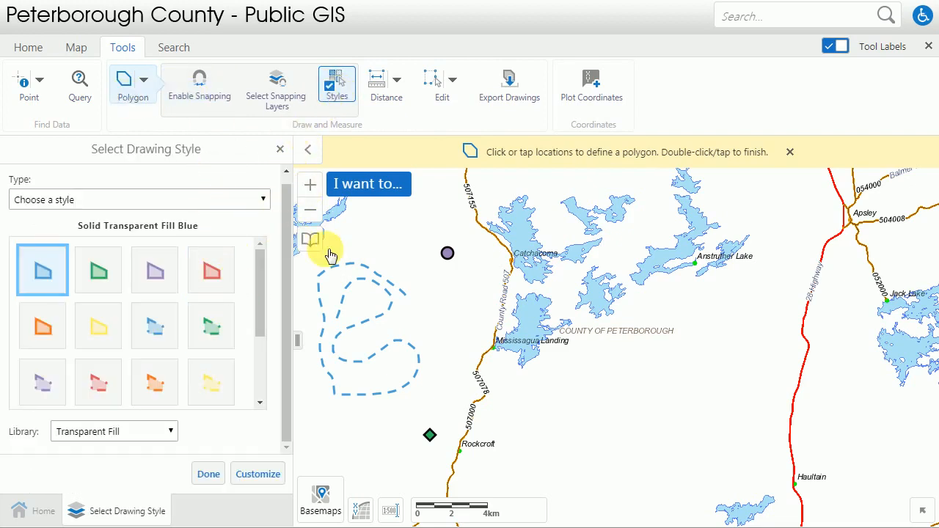
pyautogui.click(157, 269)
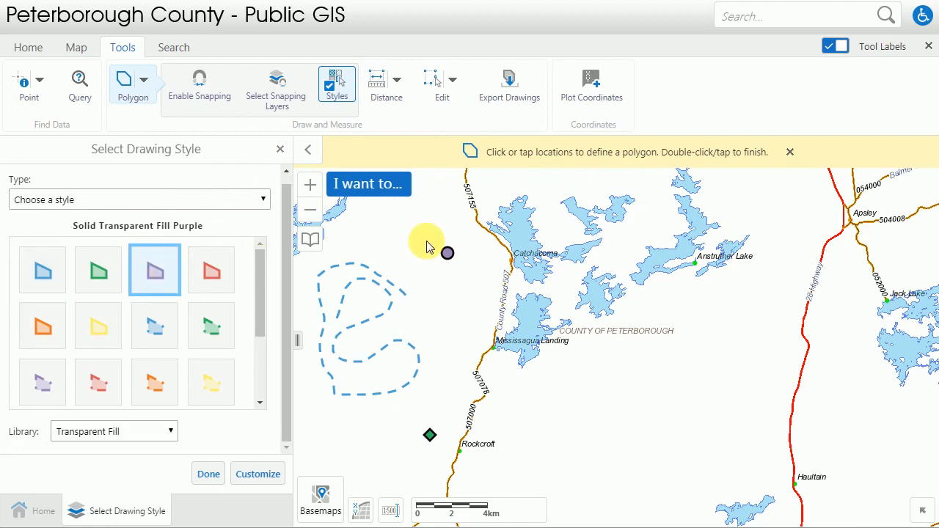
pyautogui.click(376, 233)
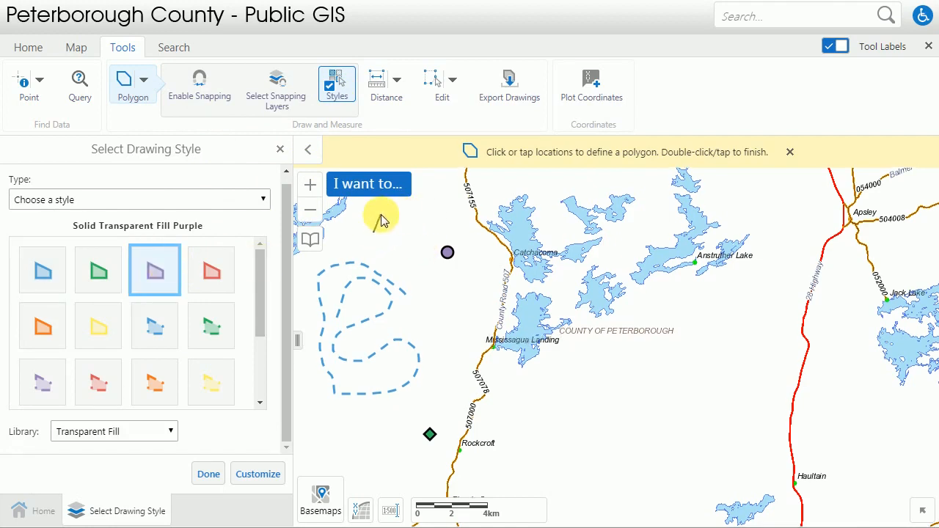
pyautogui.click(381, 217)
pyautogui.click(422, 207)
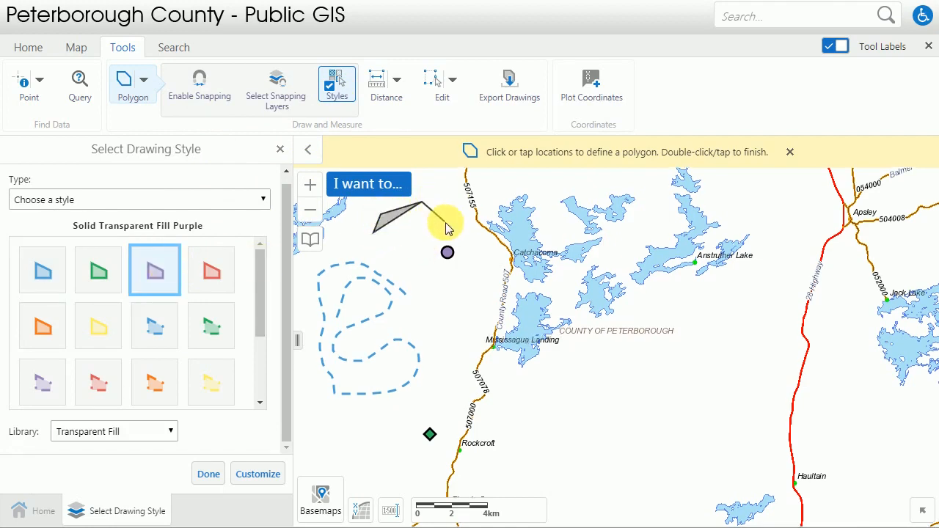
pyautogui.click(453, 230)
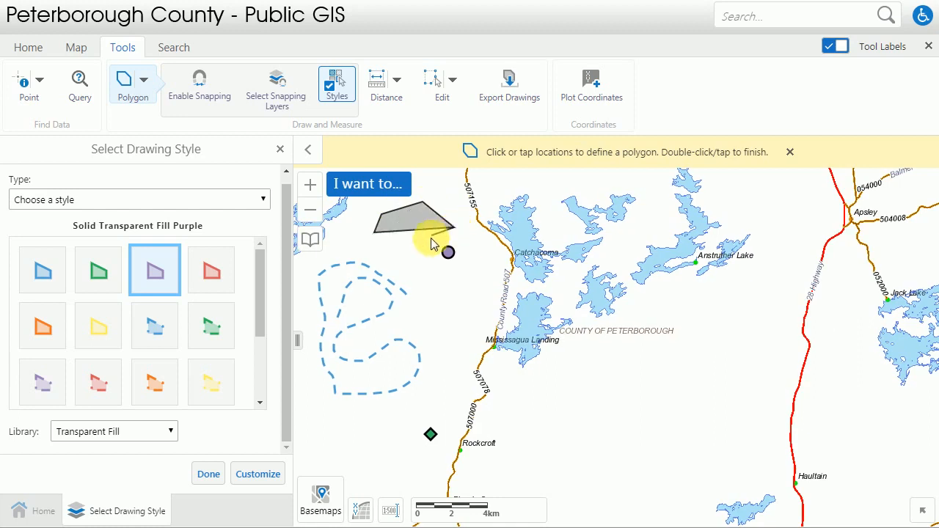
pyautogui.click(422, 260)
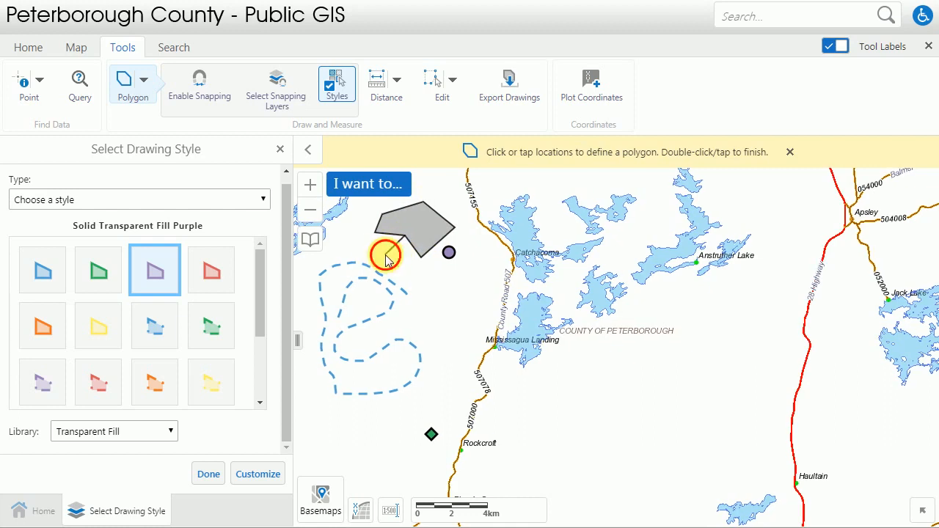
pyautogui.doubleClick(385, 256)
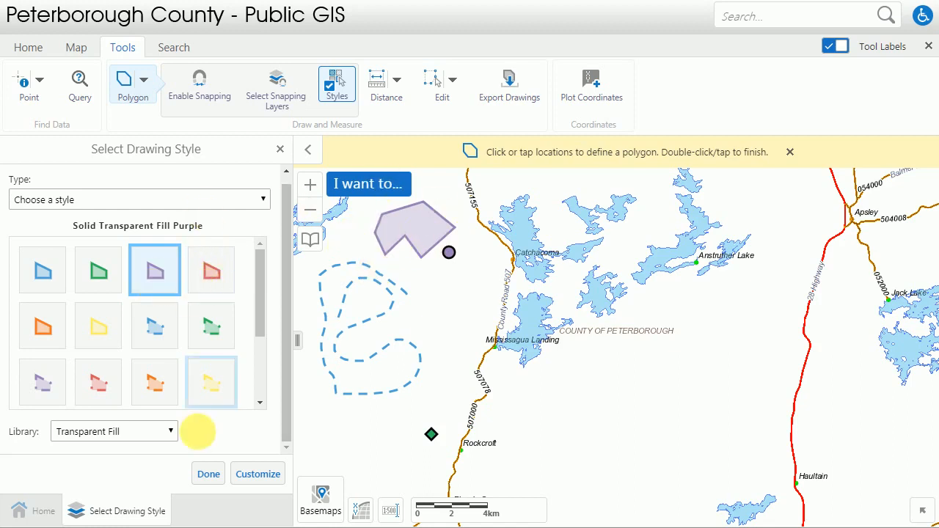
# Step: Switch the polygon style type to Create your own style and set the outline color to bright green, rgba(67, 253, 0, 1)
pyautogui.click(170, 433)
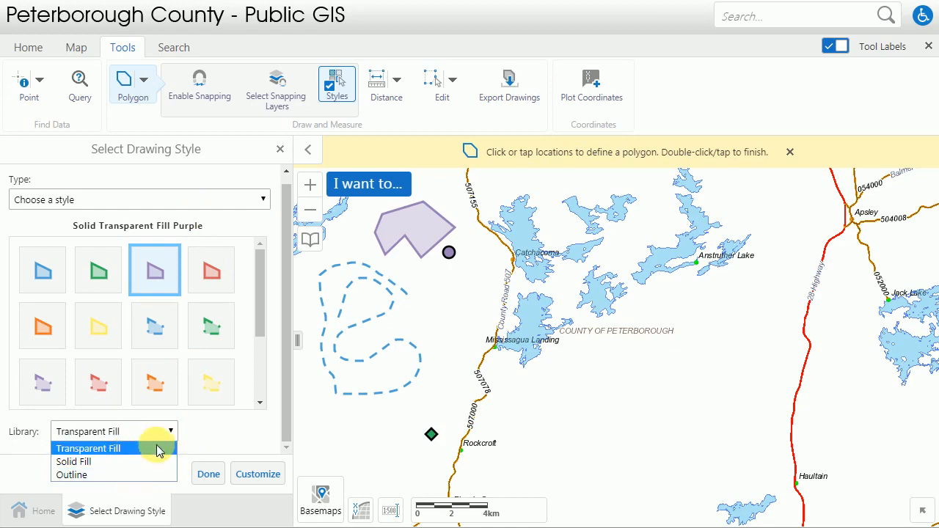
pyautogui.click(235, 200)
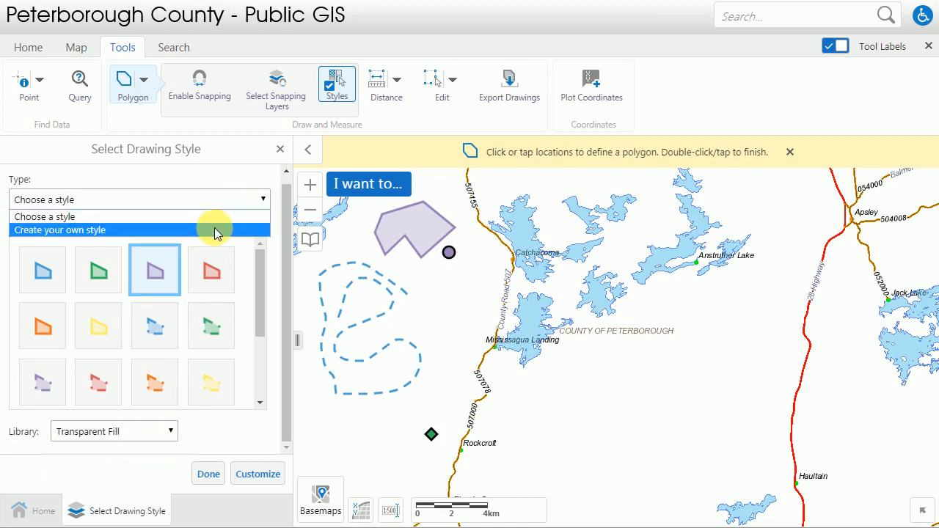
pyautogui.click(216, 230)
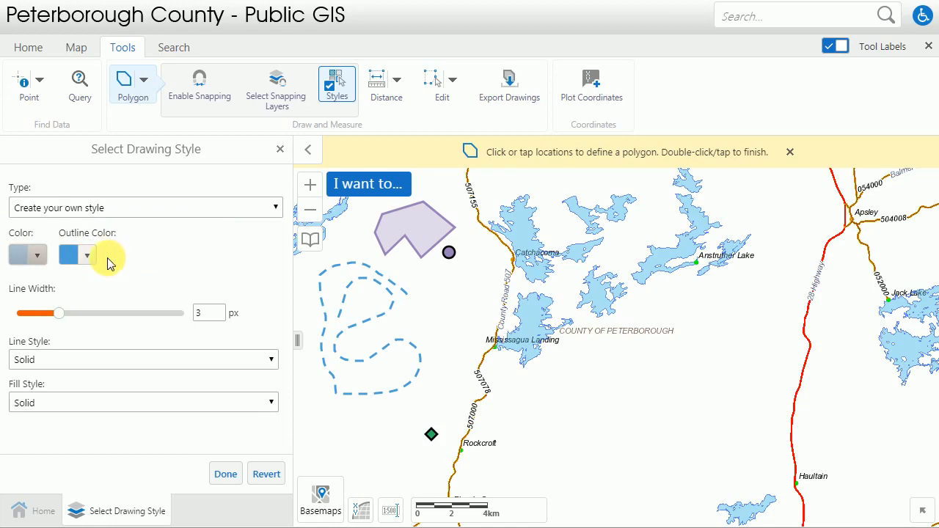
pyautogui.click(89, 255)
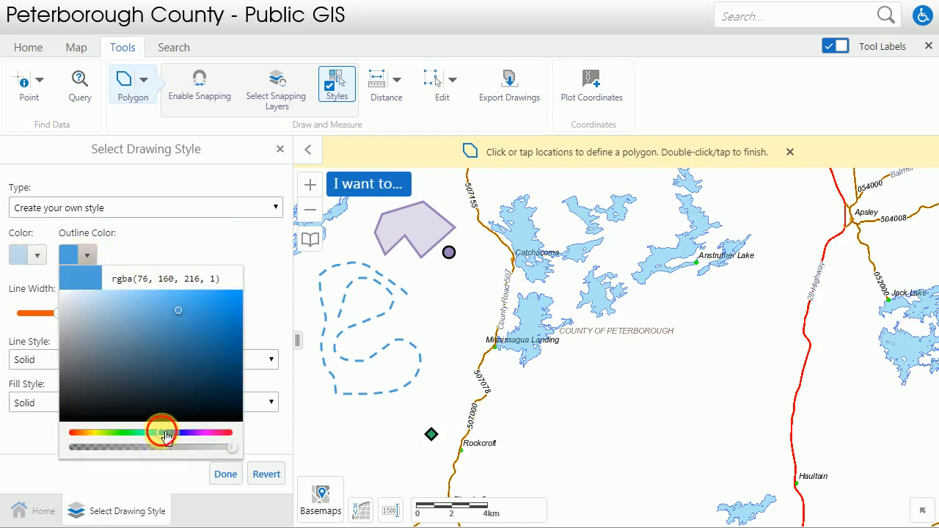
pyautogui.moveTo(167, 436); pyautogui.dragTo(123, 442)
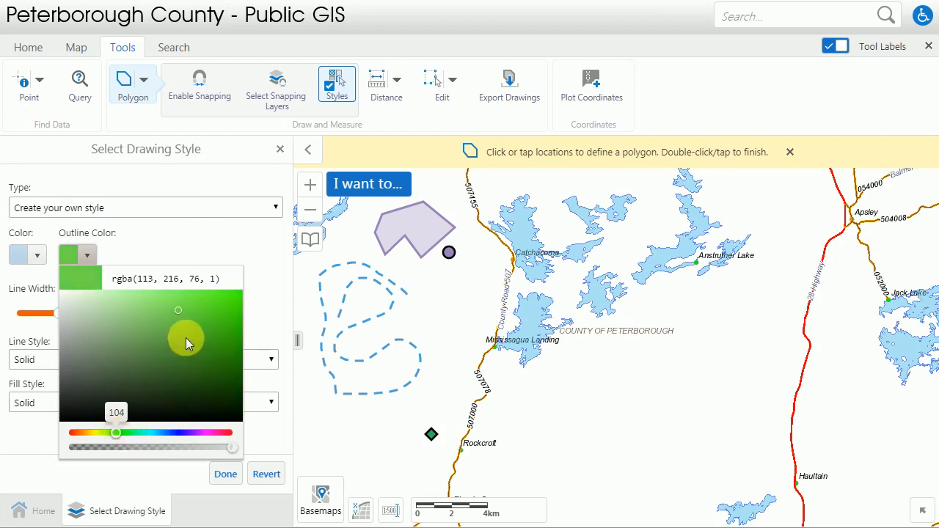
pyautogui.moveTo(178, 308)
pyautogui.mouseDown()
pyautogui.moveTo(196, 308)
pyautogui.moveTo(187, 352)
pyautogui.mouseUp()
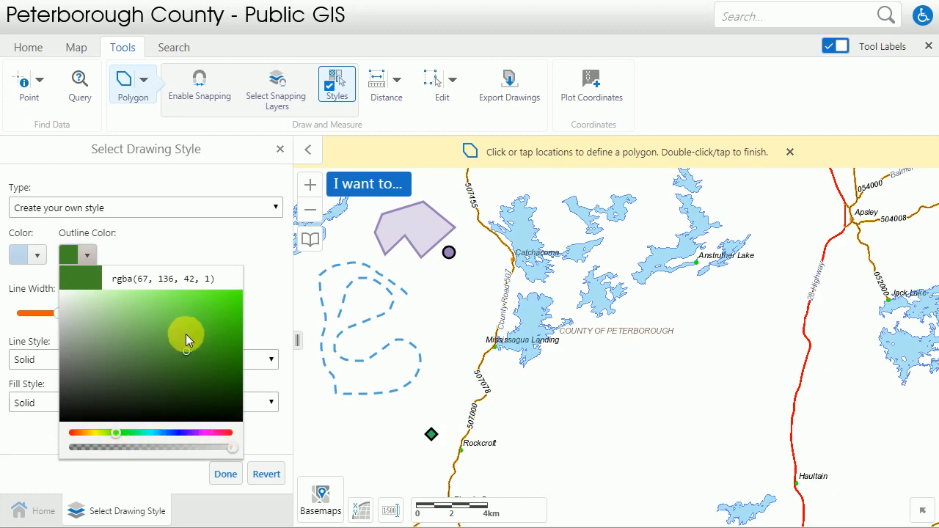
pyautogui.moveTo(186, 352); pyautogui.dragTo(228, 301)
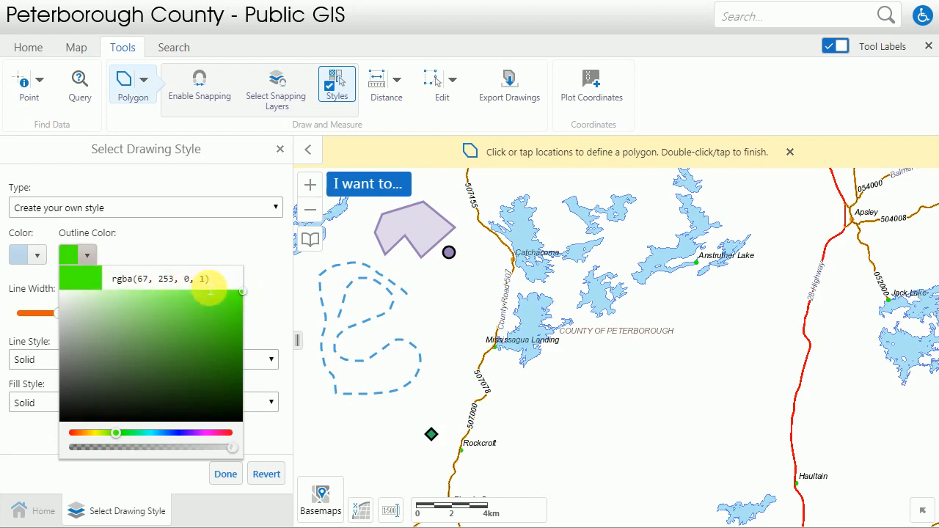
pyautogui.click(71, 277)
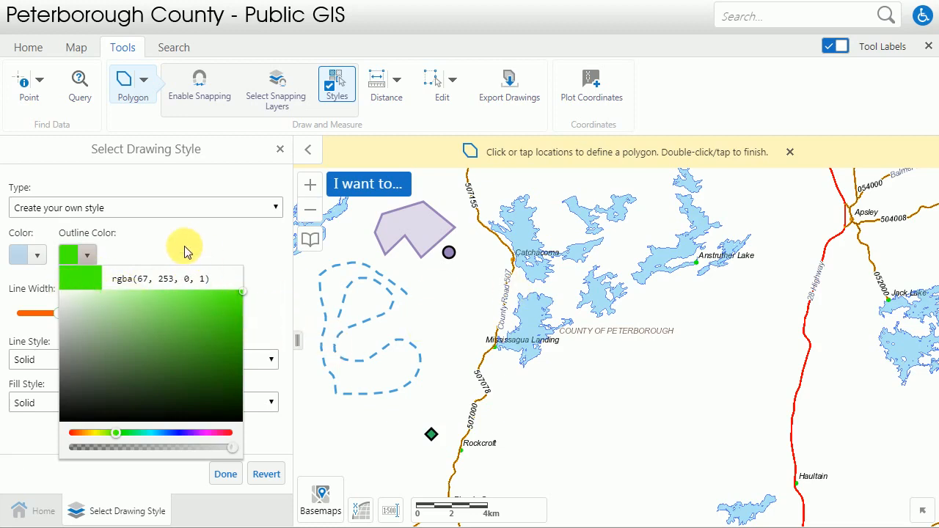
pyautogui.click(157, 248)
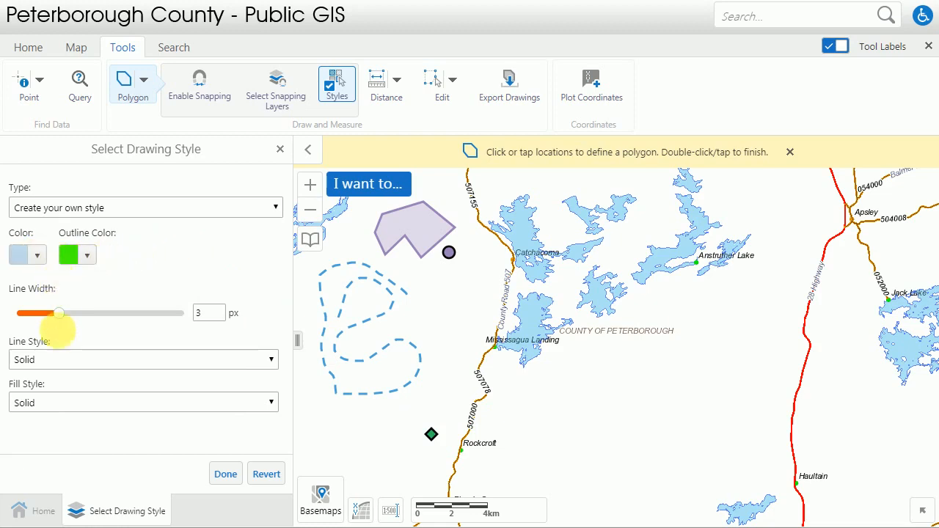
# Step: Set the polygon outline to a line width of 5 px and the Dash-dot line style
pyautogui.moveTo(65, 319); pyautogui.dragTo(93, 322)
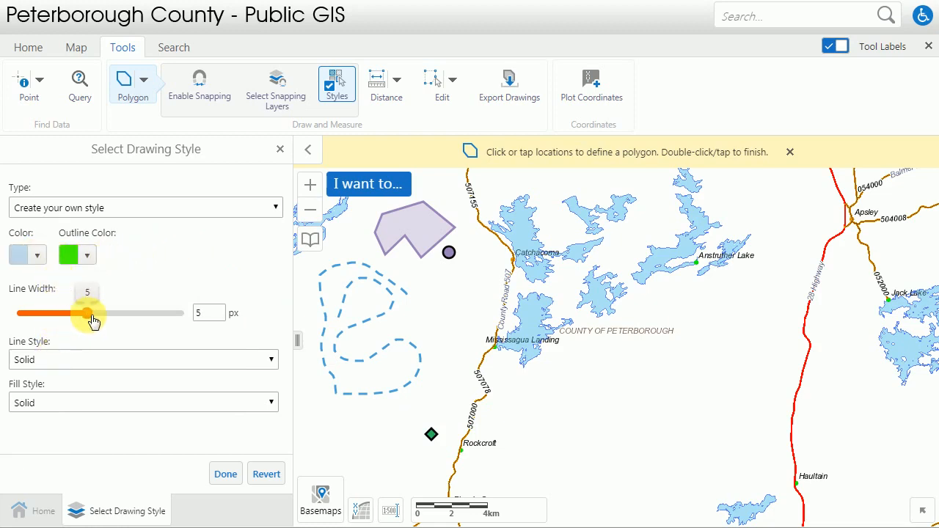
pyautogui.click(68, 359)
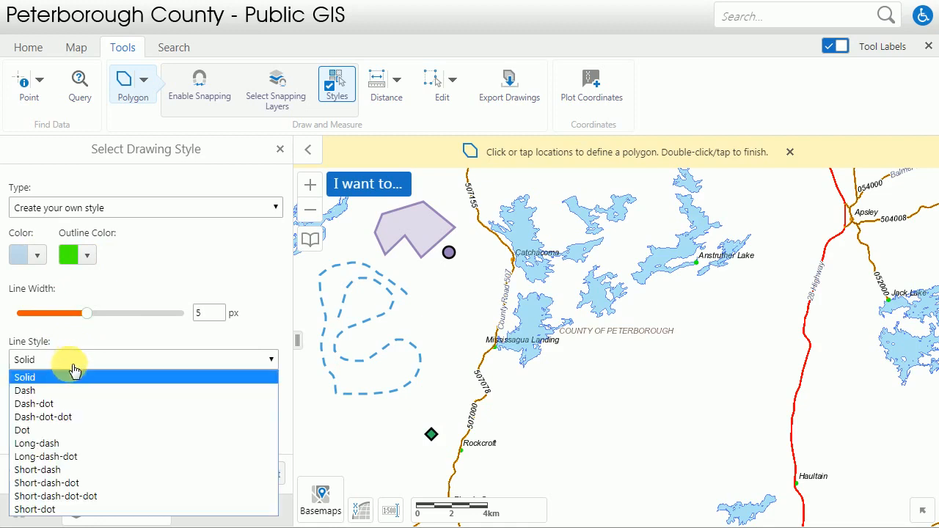
pyautogui.click(62, 404)
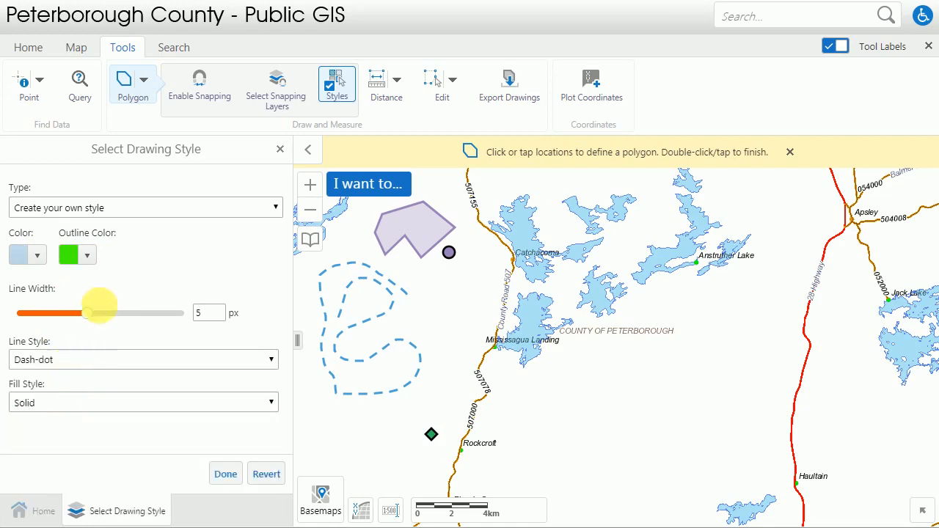
# Step: Set the polygon fill color to translucent light green, rgba(156, 254, 90, 0.2), and choose the Solid fill style
pyautogui.click(38, 258)
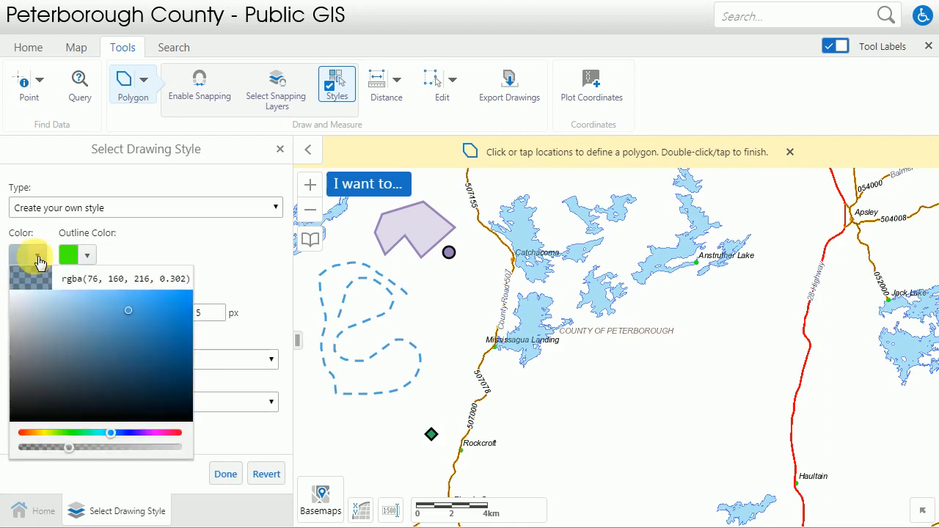
pyautogui.click(64, 434)
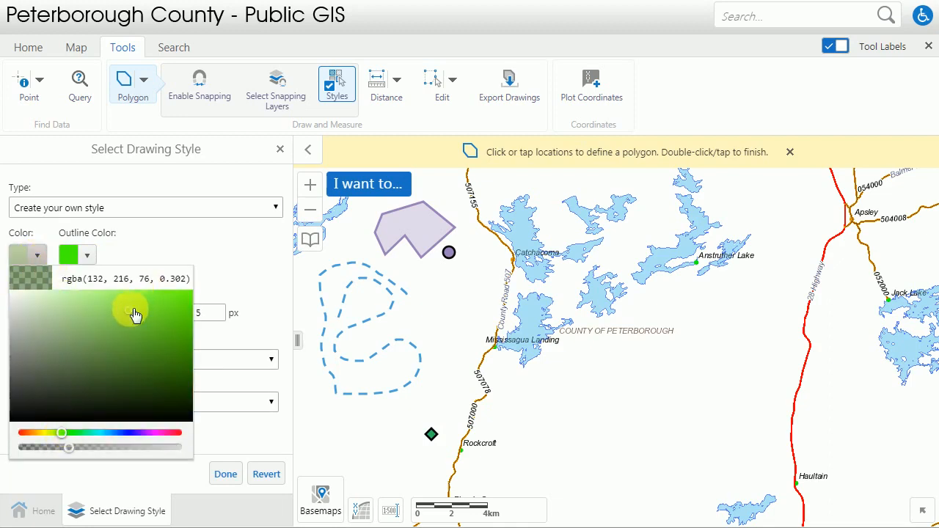
pyautogui.moveTo(136, 314); pyautogui.dragTo(129, 294)
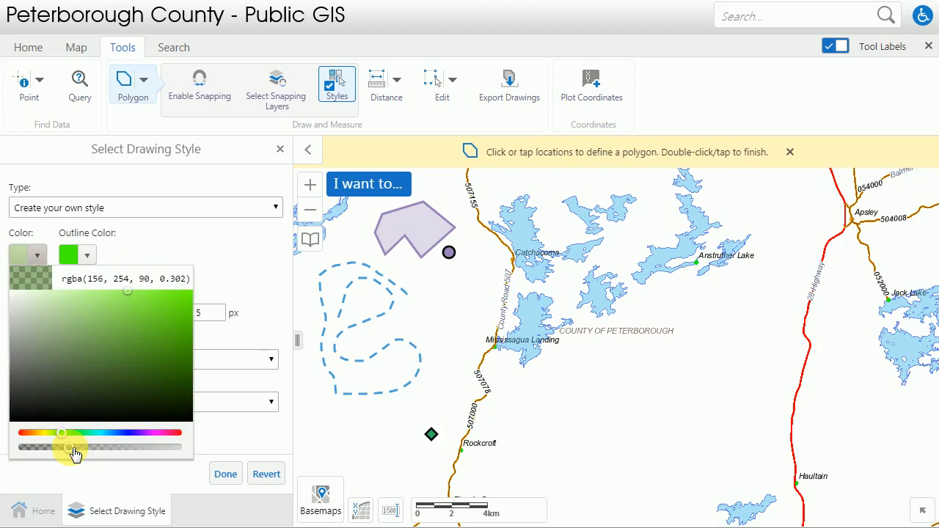
pyautogui.moveTo(74, 448); pyautogui.dragTo(192, 456)
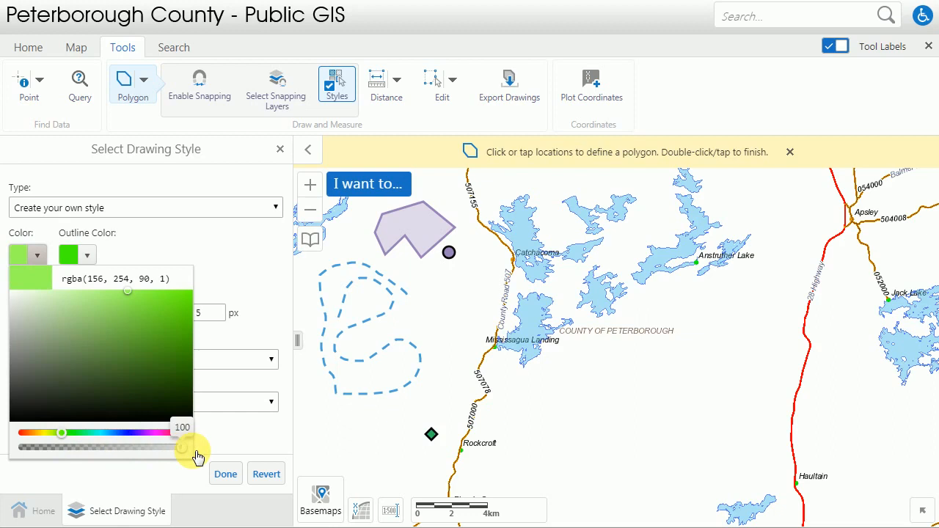
pyautogui.moveTo(190, 459); pyautogui.dragTo(56, 456)
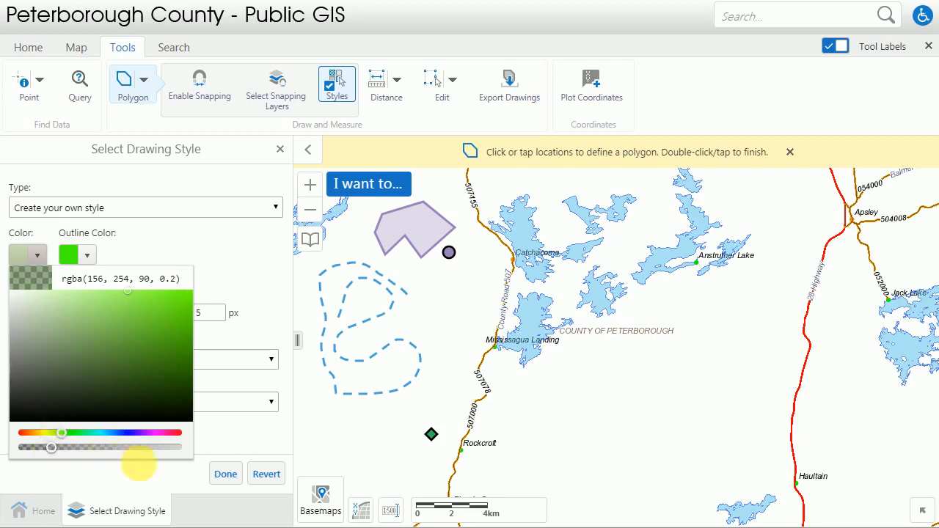
pyautogui.click(232, 252)
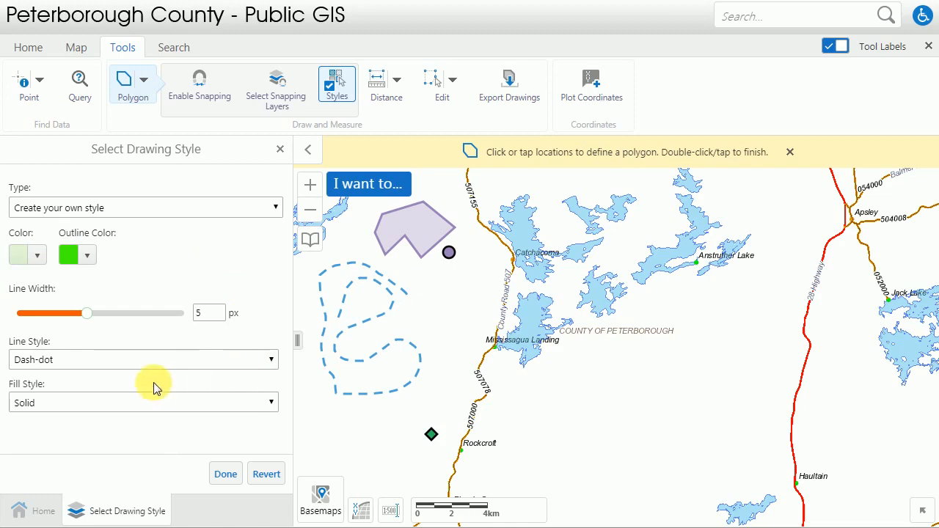
pyautogui.click(178, 407)
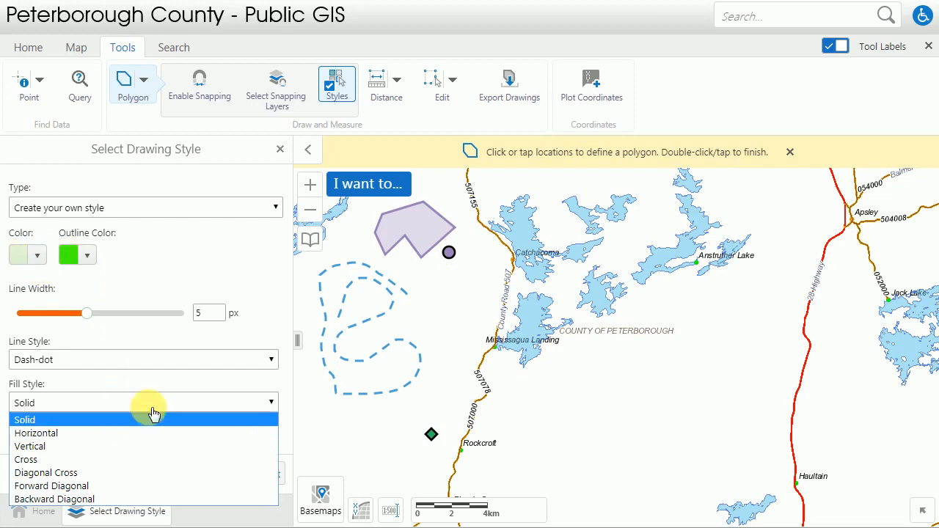
pyautogui.click(128, 415)
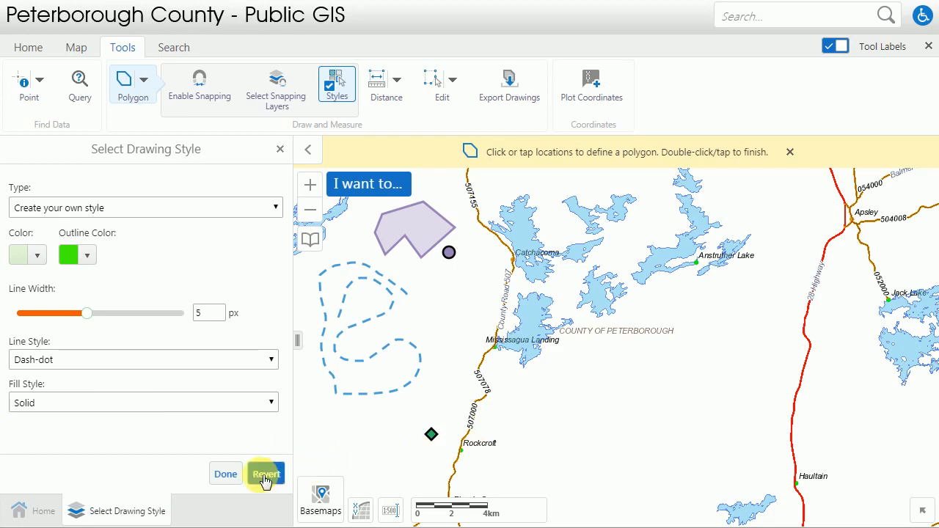
# Step: Draw a small polygon in the custom green style just southeast of the County of Peterborough label
pyautogui.click(643, 354)
pyautogui.click(684, 337)
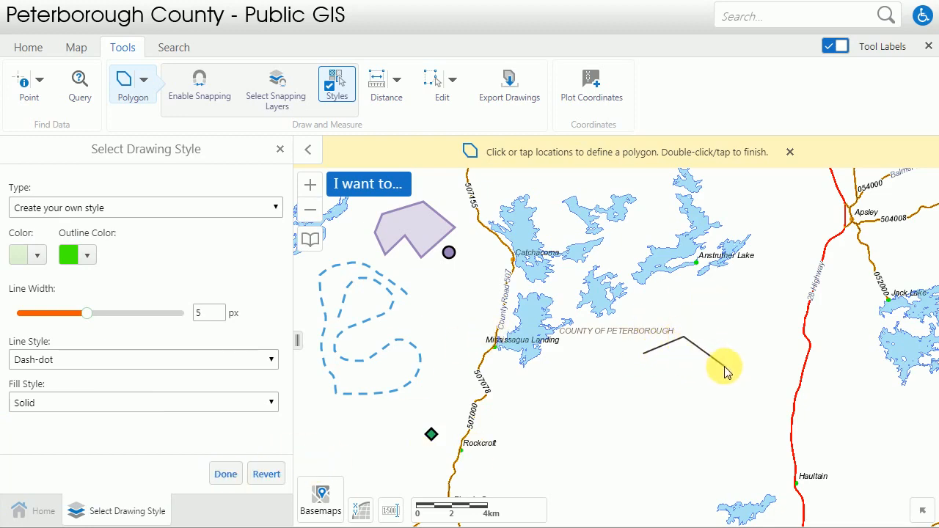
pyautogui.click(707, 370)
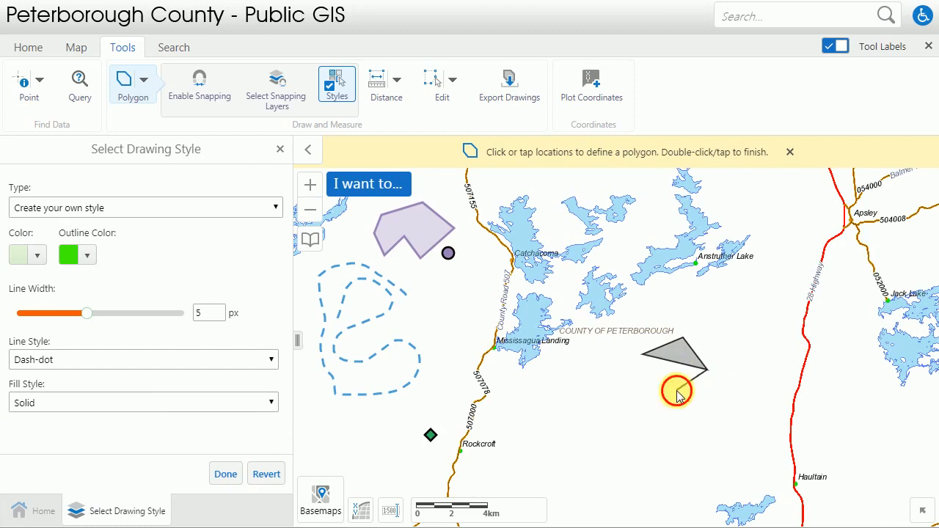
pyautogui.doubleClick(677, 394)
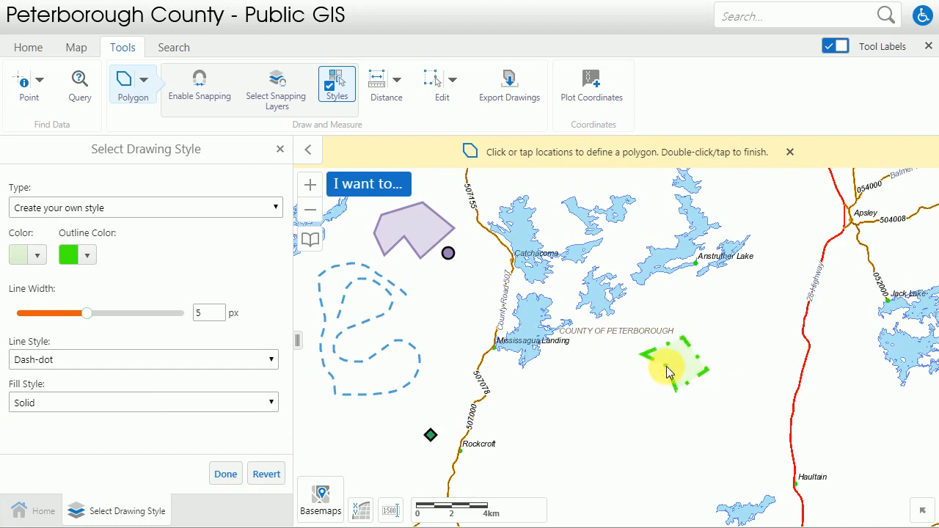
# Step: Turn on the Aerials 2013 base map layer beneath the green polygon
pyautogui.scroll(1, 685, 360)
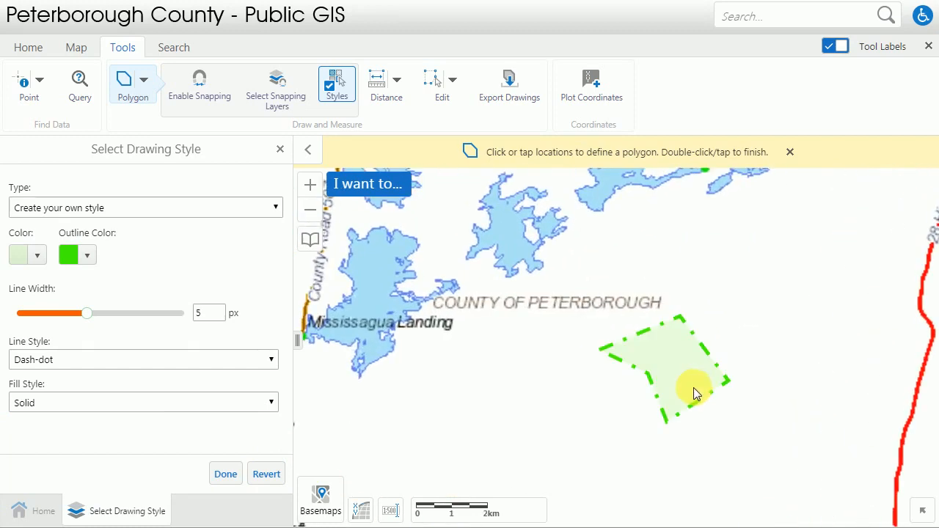
pyautogui.click(33, 510)
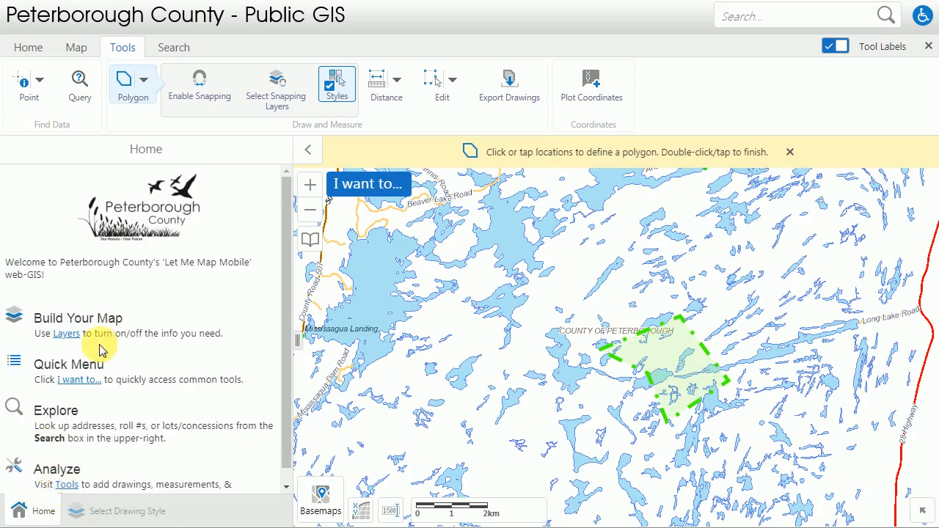
pyautogui.click(66, 333)
pyautogui.scroll(-5, 108, 380)
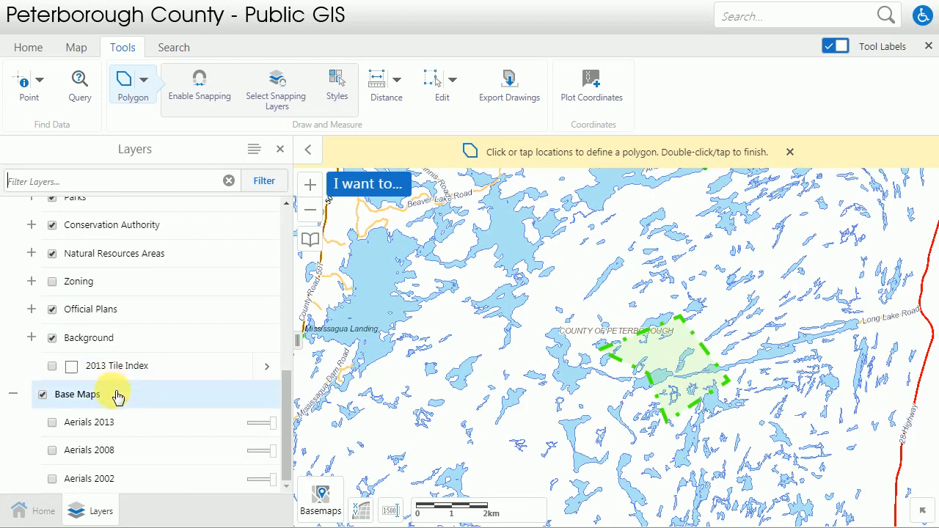
pyautogui.click(52, 423)
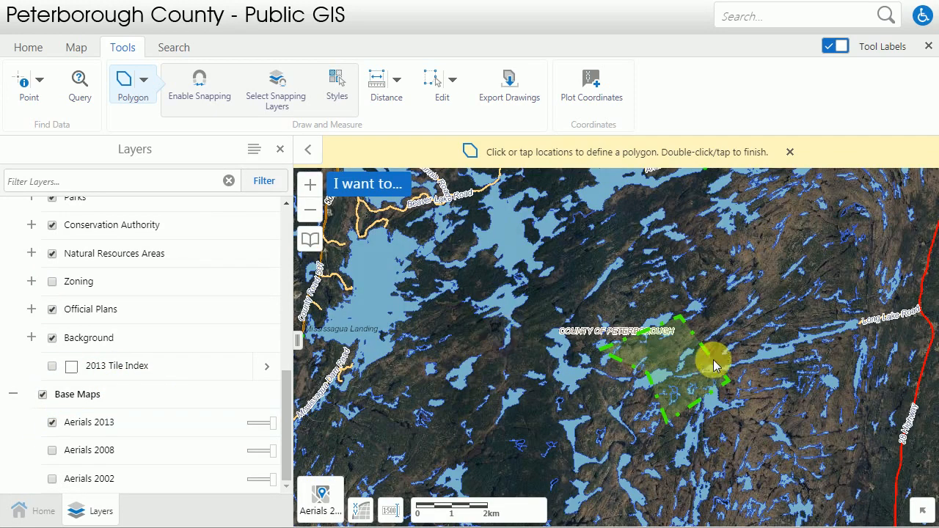
pyautogui.scroll(1, 695, 364)
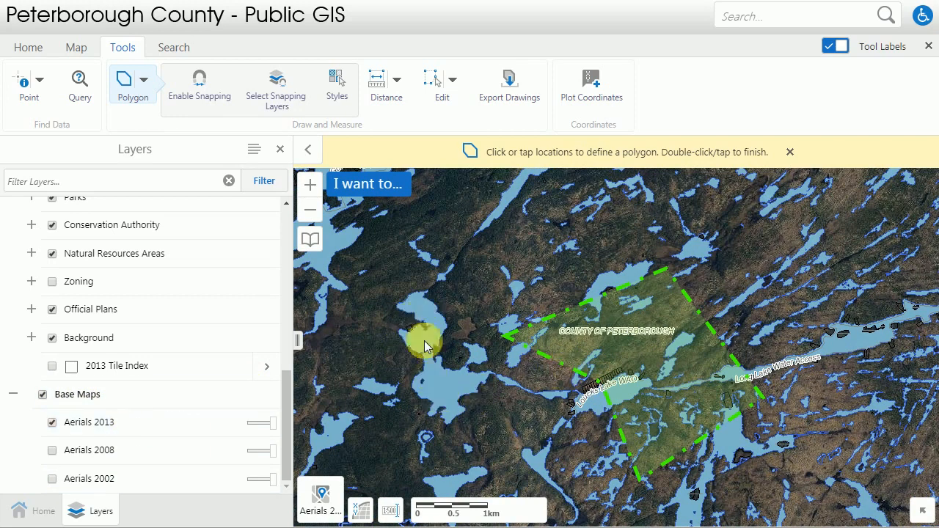
# Step: Turn off the Background layer group so the aerial imagery shows without the water fill
pyautogui.click(52, 339)
pyautogui.scroll(-1, 729, 431)
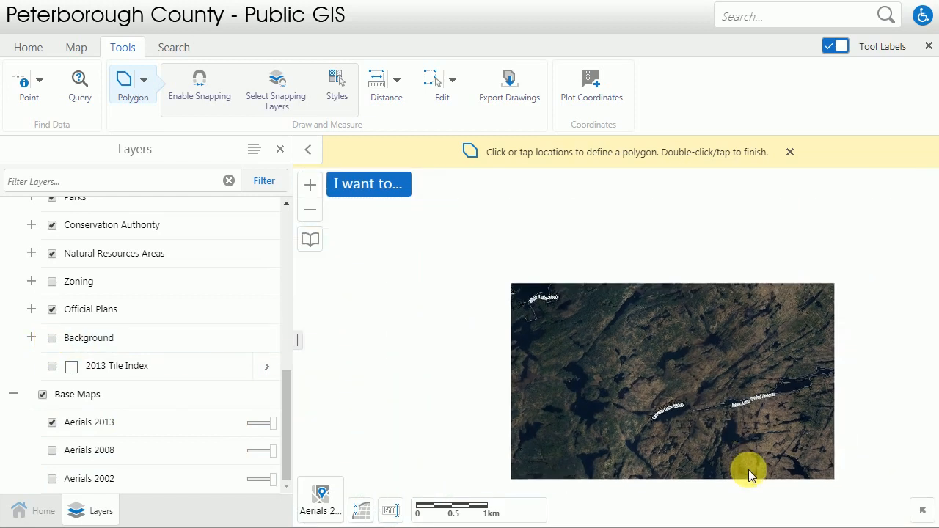
pyautogui.scroll(-1, 592, 429)
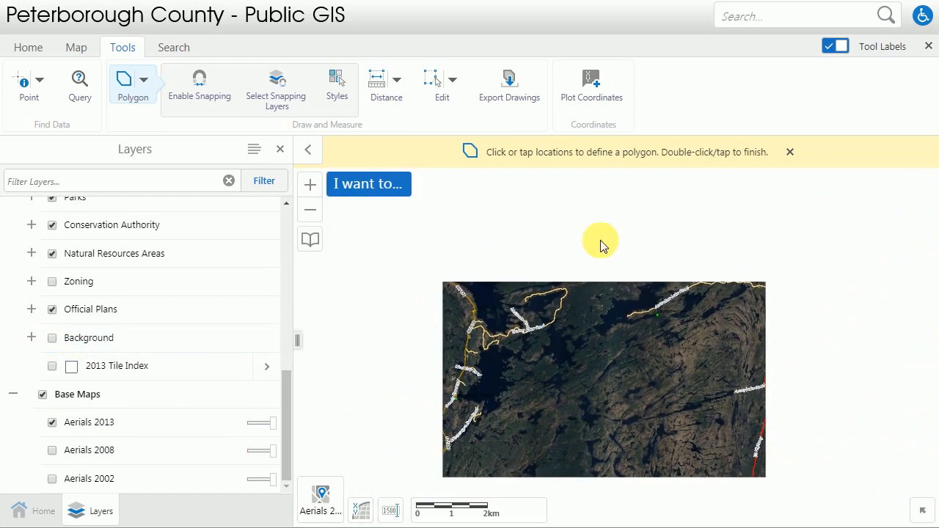
pyautogui.scroll(2, 592, 312)
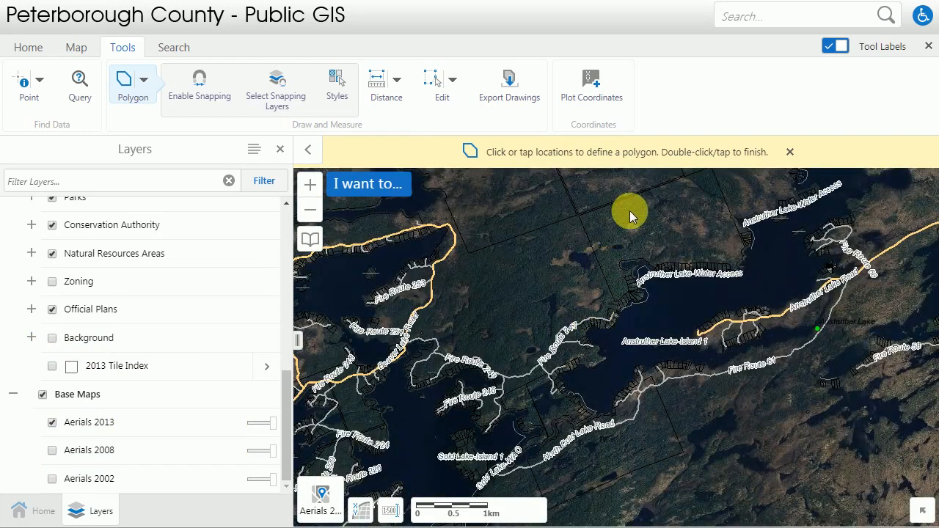
pyautogui.scroll(1, 630, 211)
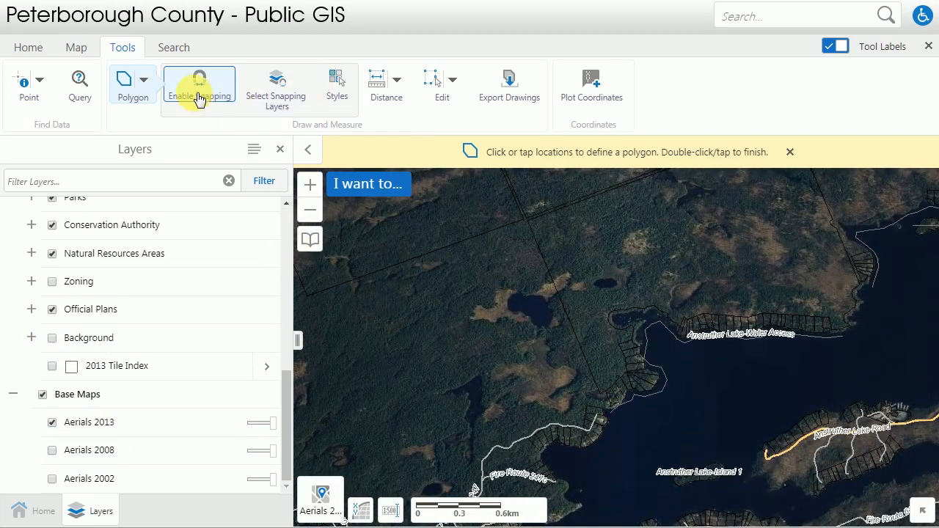
# Step: Enable snapping for the polygon tool and make the Cadastral group's Parcel Fabric layer snappable
pyautogui.click(196, 94)
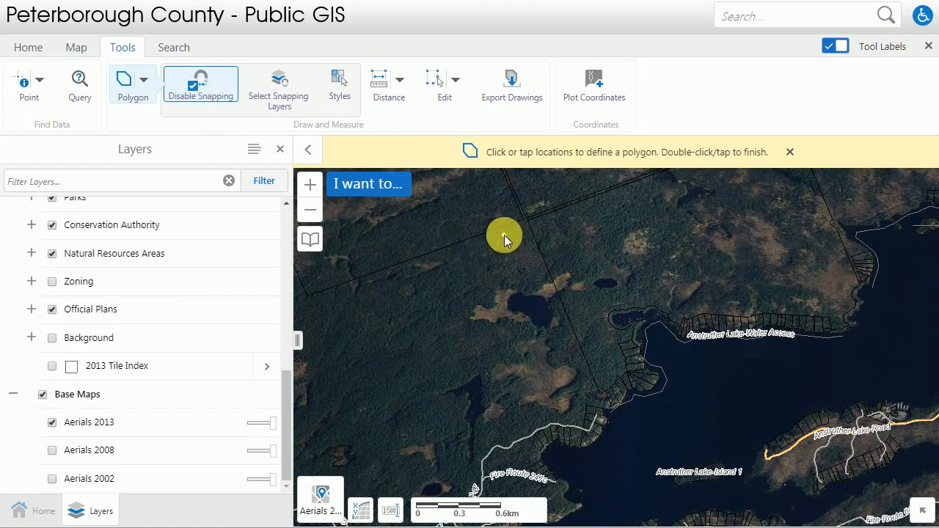
pyautogui.click(278, 101)
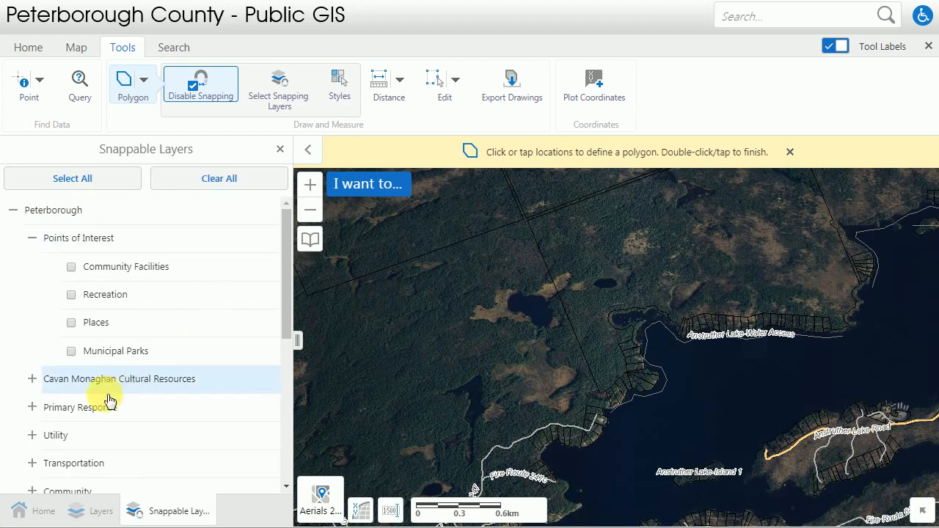
pyautogui.scroll(-1, 107, 396)
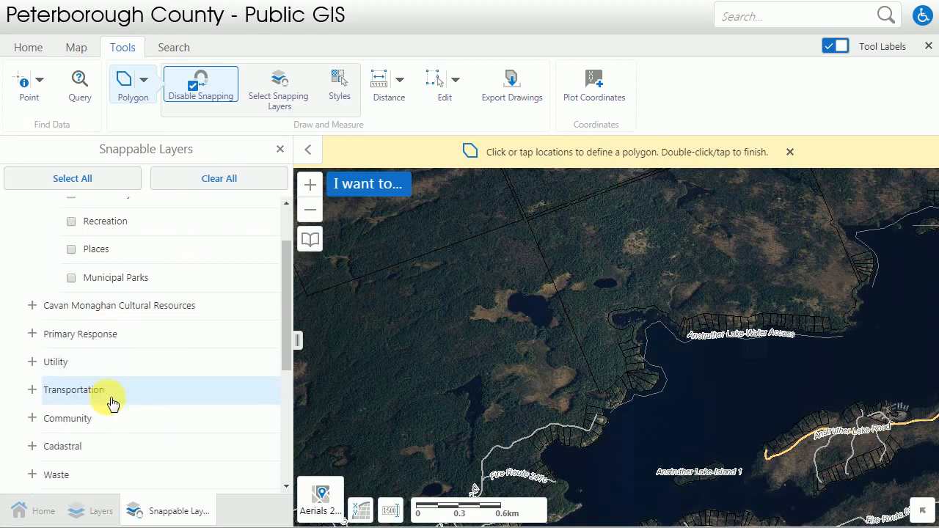
pyautogui.click(34, 445)
pyautogui.scroll(-1, 73, 391)
pyautogui.scroll(-1, 77, 391)
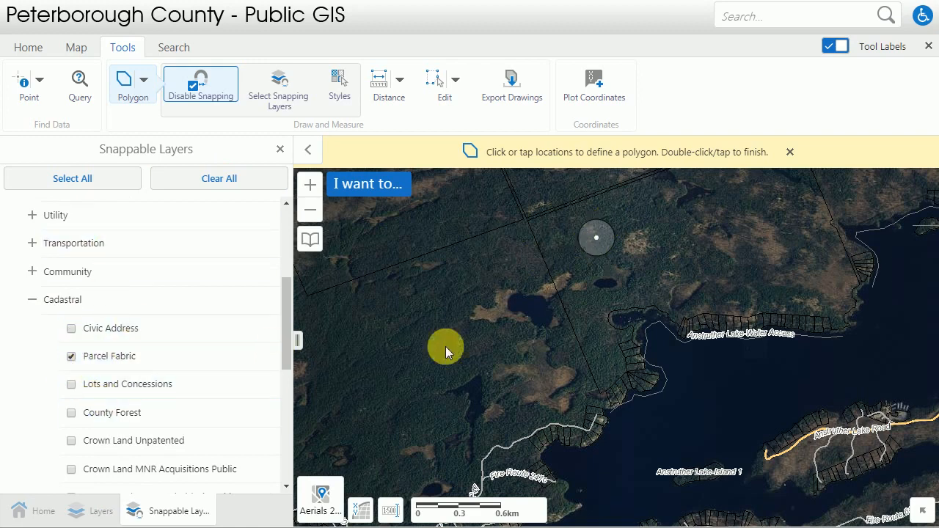
# Step: Draw a long, narrow polygon northwest of Anstruther Lake, snapping its vertices to the parcel fabric lines
pyautogui.scroll(-1, 440, 381)
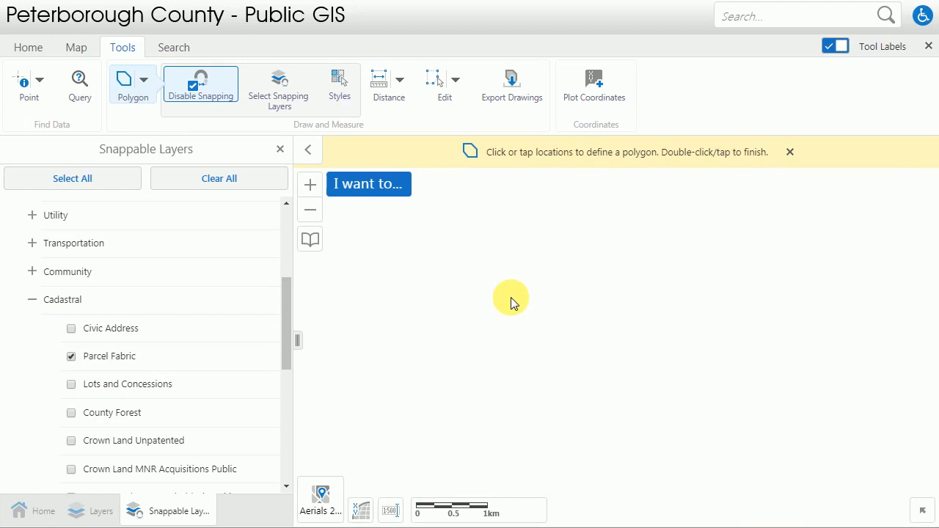
pyautogui.scroll(1, 511, 300)
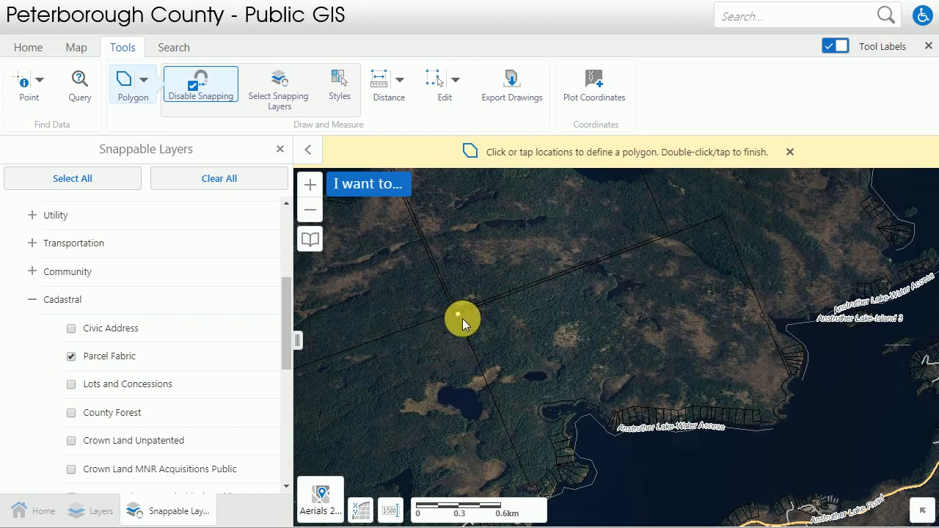
pyautogui.scroll(1, 462, 318)
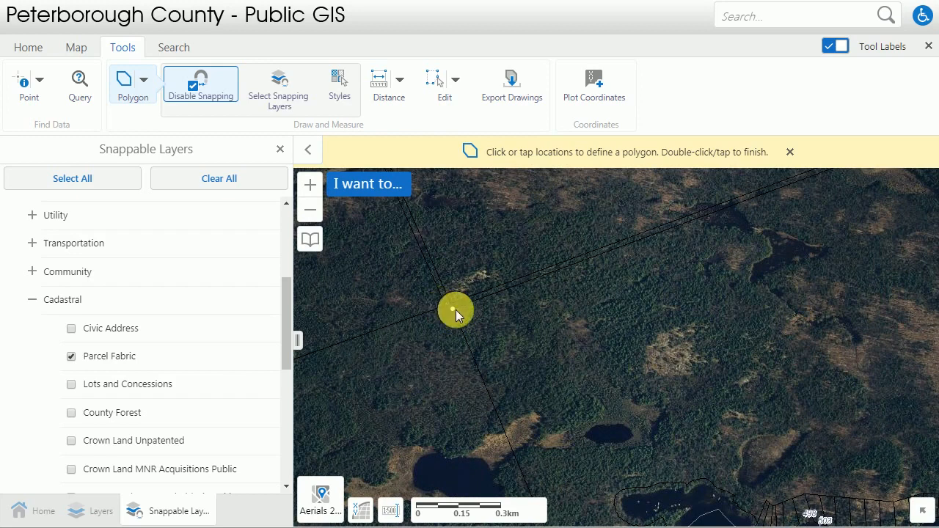
pyautogui.click(455, 311)
pyautogui.scroll(-1, 391, 361)
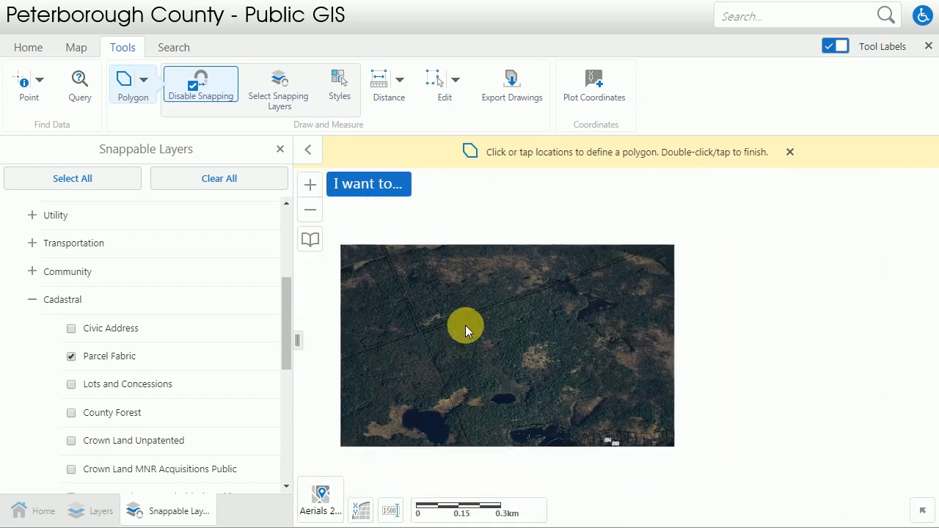
pyautogui.moveTo(465, 325); pyautogui.dragTo(563, 293)
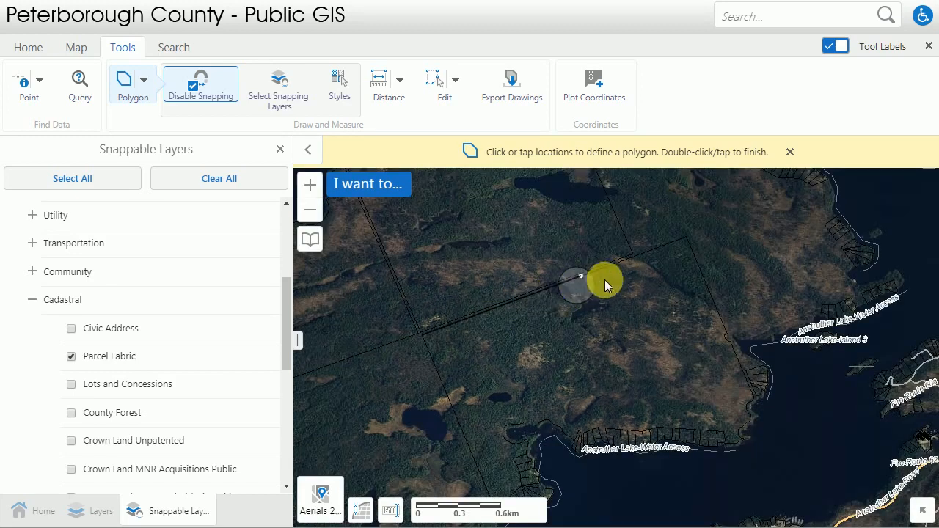
pyautogui.click(634, 256)
pyautogui.scroll(1, 678, 243)
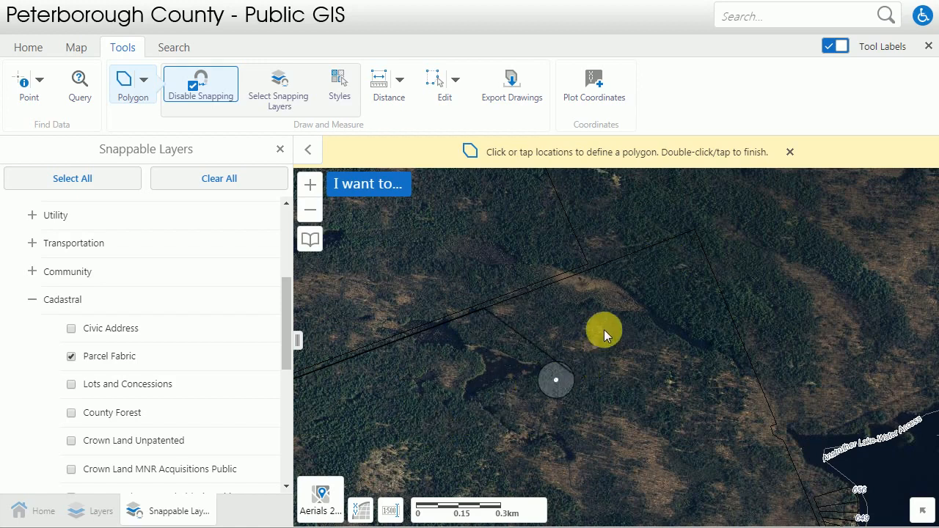
pyautogui.click(694, 232)
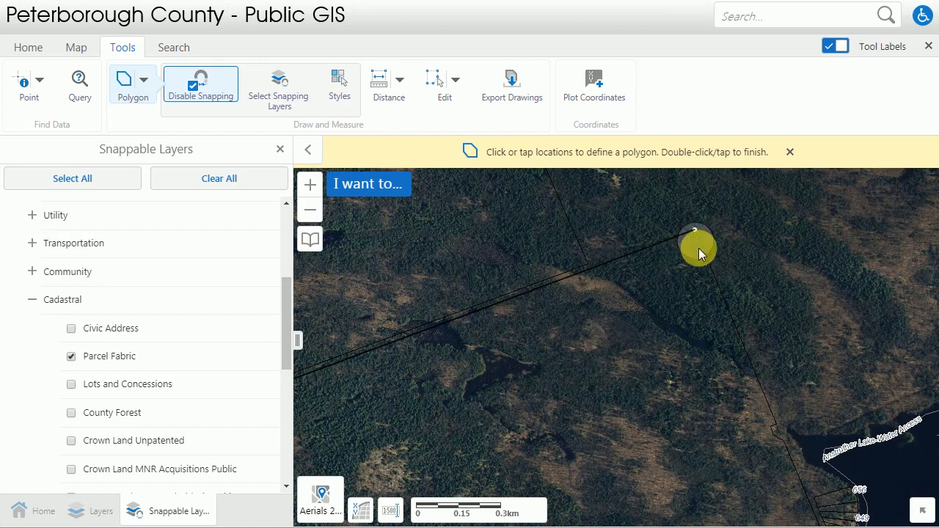
pyautogui.click(739, 336)
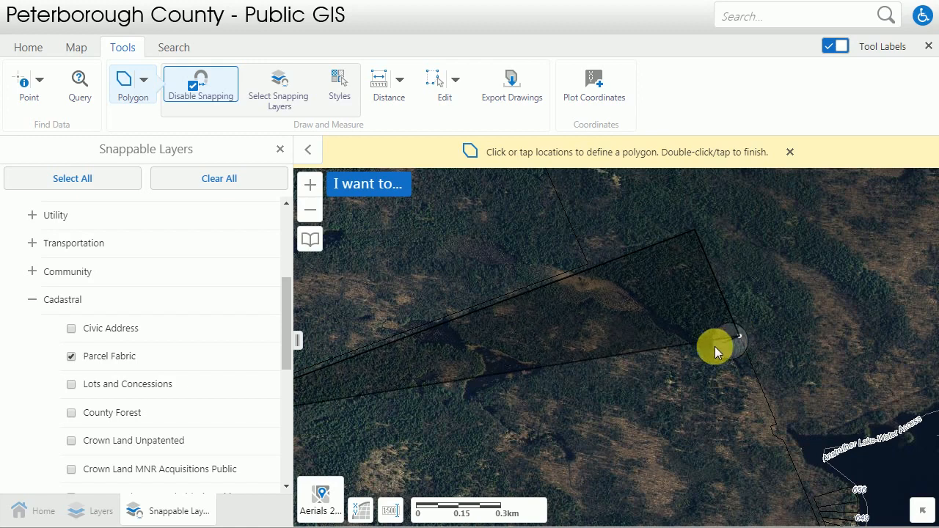
pyautogui.scroll(-1, 785, 328)
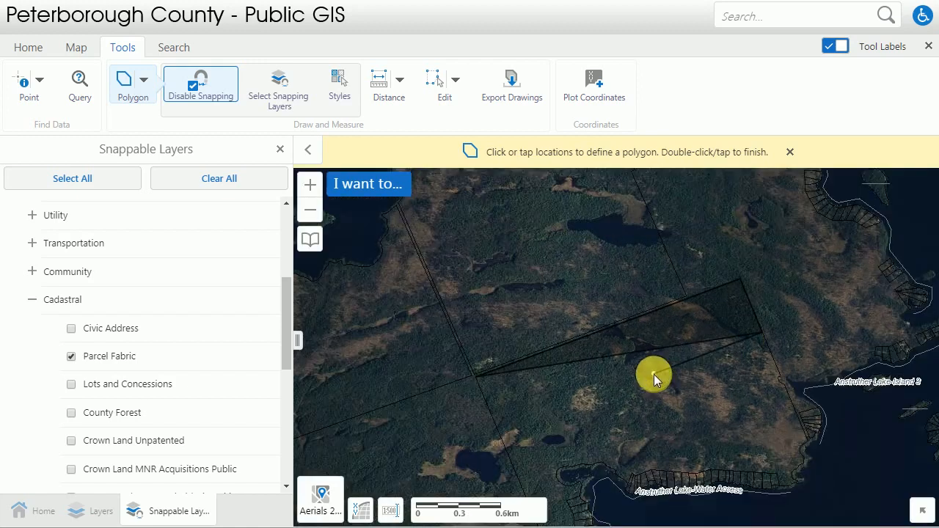
pyautogui.doubleClick(498, 428)
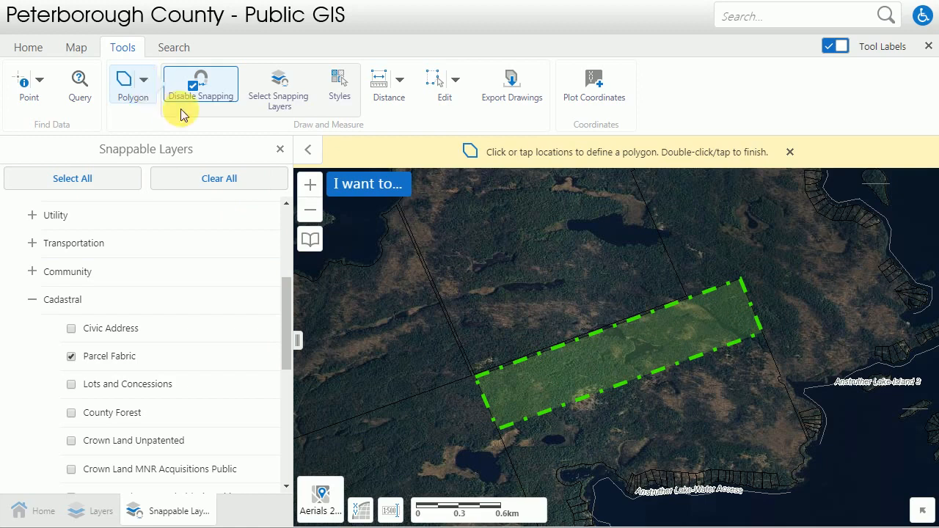
# Step: Select the new parcel polygon for editing and set its outline color to blue, rgba(0, 25, 253, 1)
pyautogui.click(438, 88)
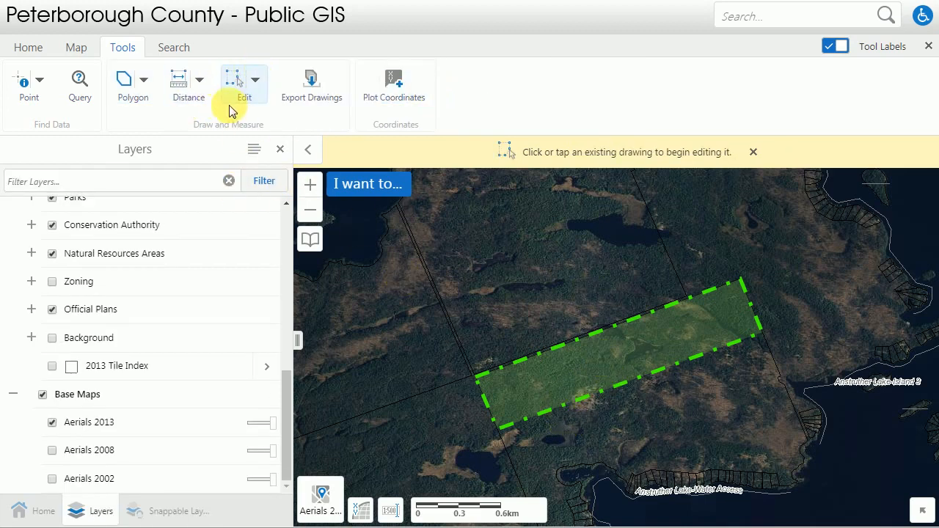
pyautogui.click(587, 374)
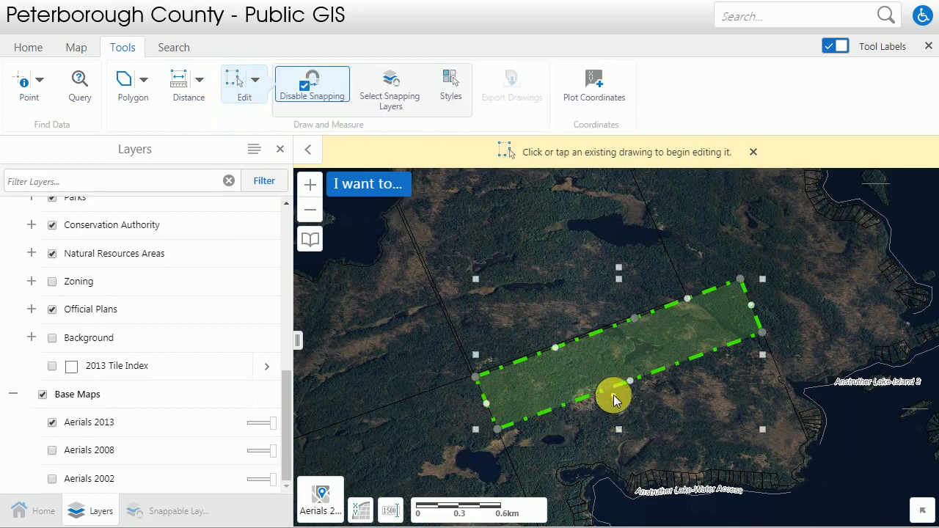
pyautogui.click(453, 91)
pyautogui.click(87, 255)
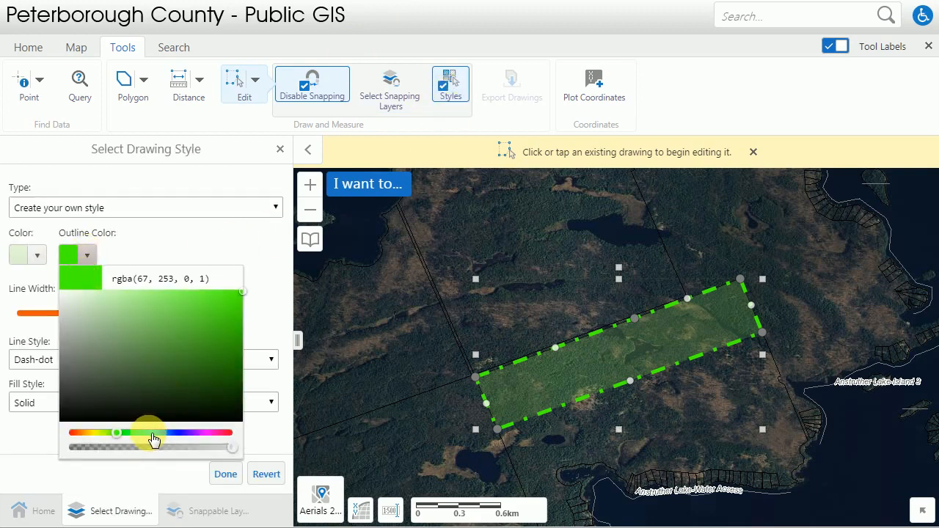
pyautogui.click(176, 434)
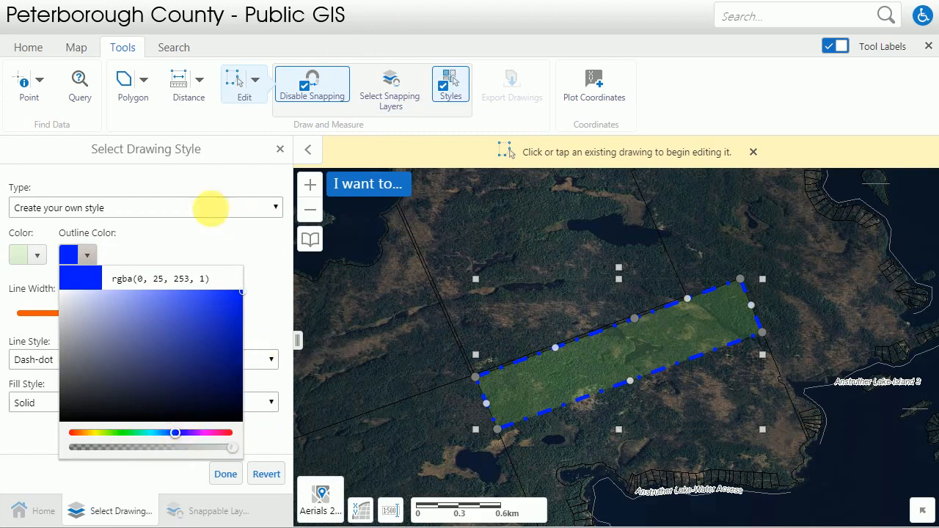
# Step: Set the parcel polygon's fill color to translucent light blue, rgba(90, 238, 254, 0.2), and finish the style edit
pyautogui.click(36, 254)
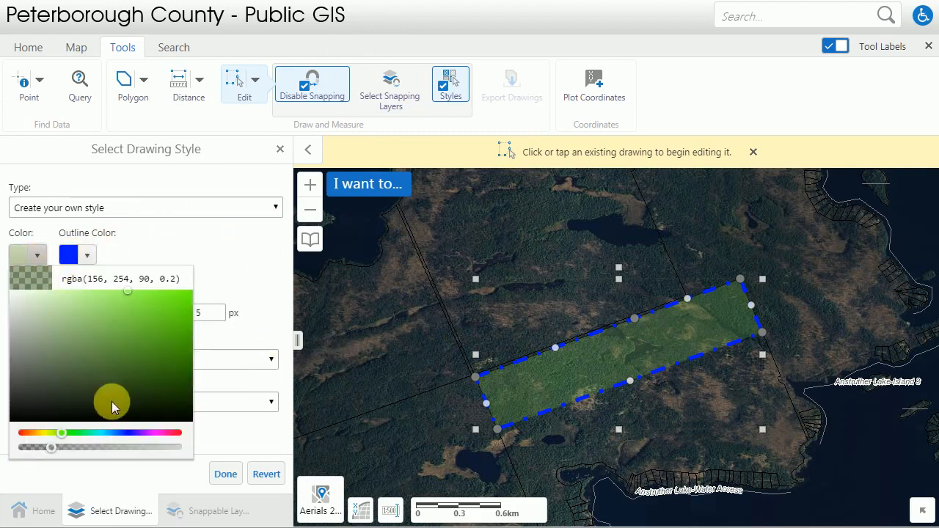
pyautogui.click(109, 434)
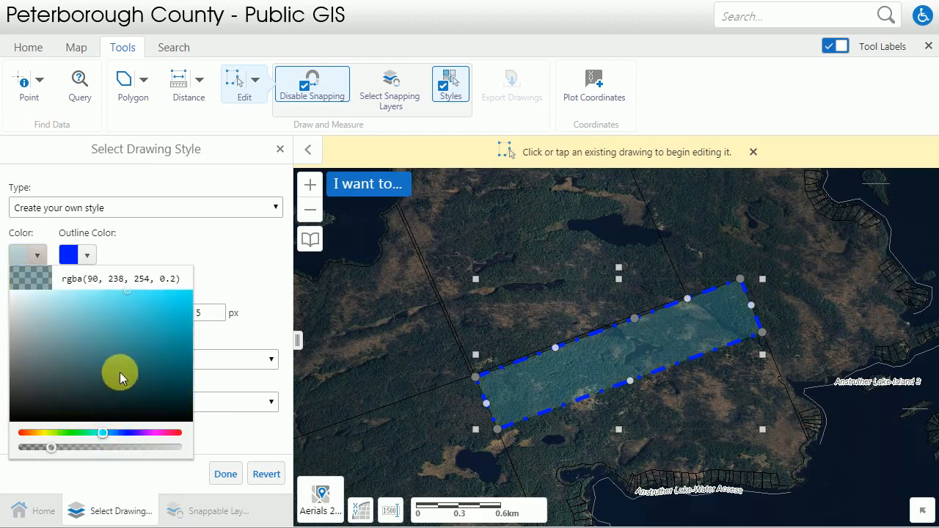
pyautogui.click(195, 245)
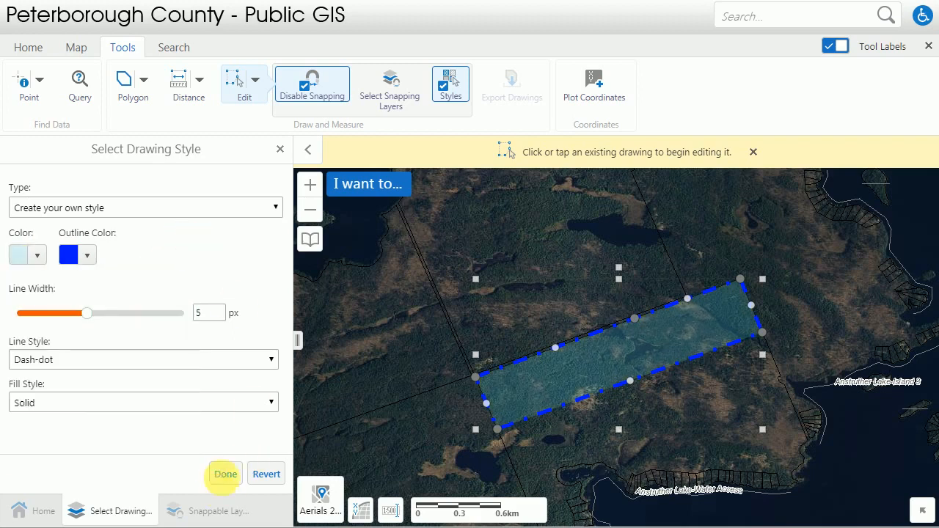
pyautogui.click(227, 474)
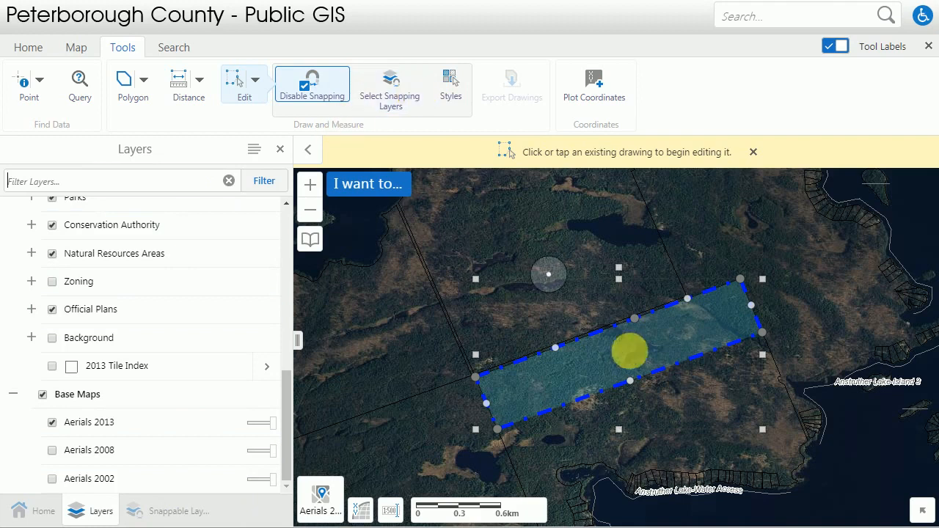
# Step: Move the polygon's northeast corner vertex inward and return it to the parcel corner
pyautogui.scroll(1, 633, 331)
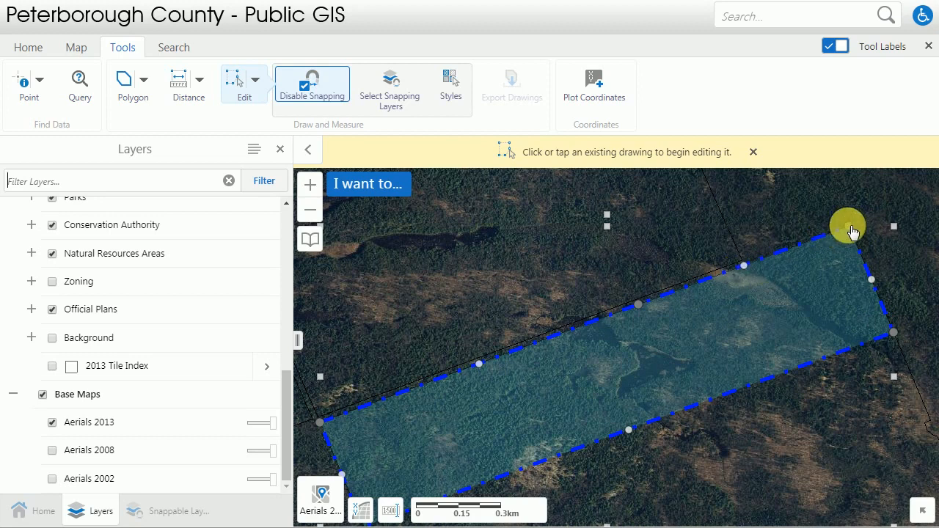
pyautogui.moveTo(848, 227); pyautogui.dragTo(788, 307)
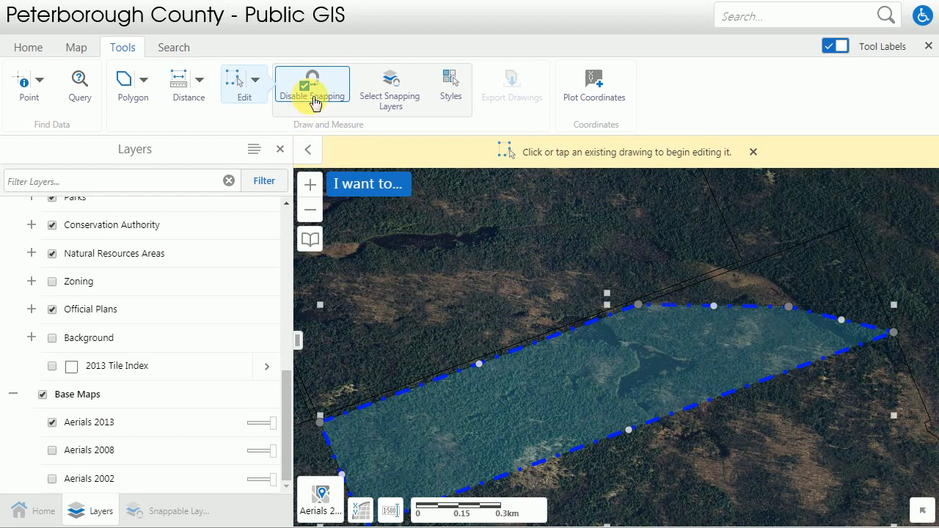
pyautogui.moveTo(789, 309); pyautogui.dragTo(847, 225)
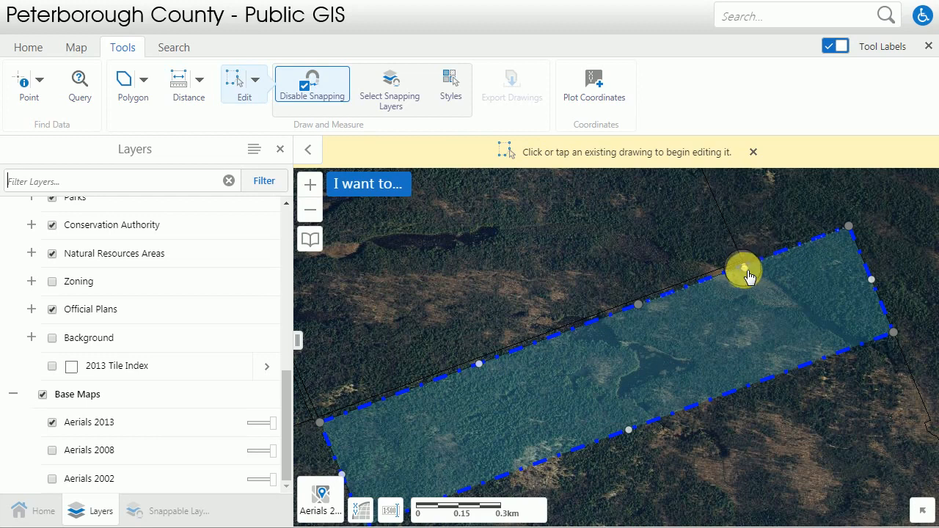
# Step: Add a vertex on the polygon's north edge by pulling its midpoint inward, delete that vertex, and leave editing mode
pyautogui.moveTo(769, 332); pyautogui.dragTo(766, 325)
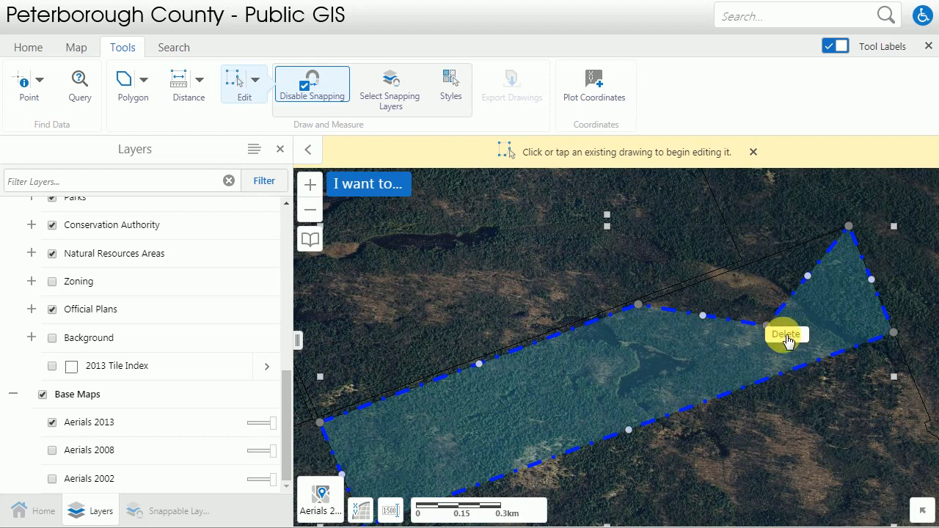
pyautogui.click(784, 336)
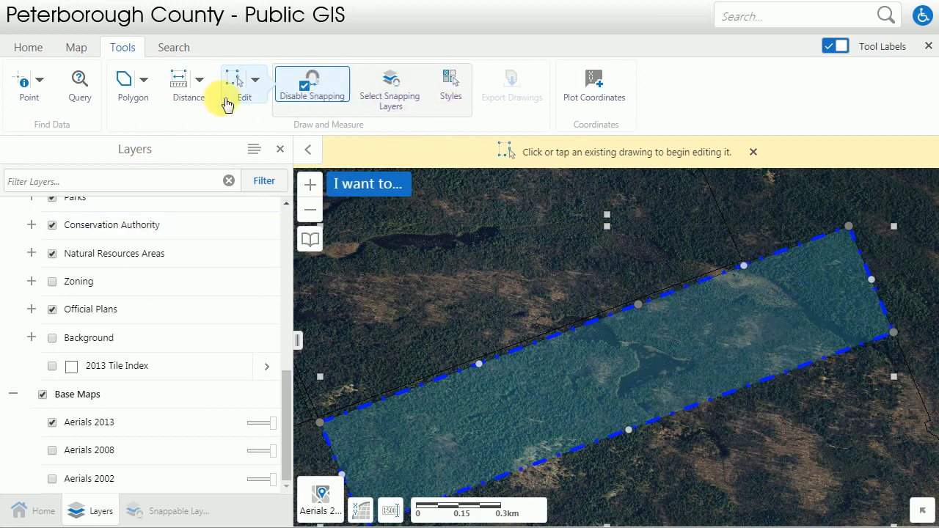
pyautogui.click(255, 82)
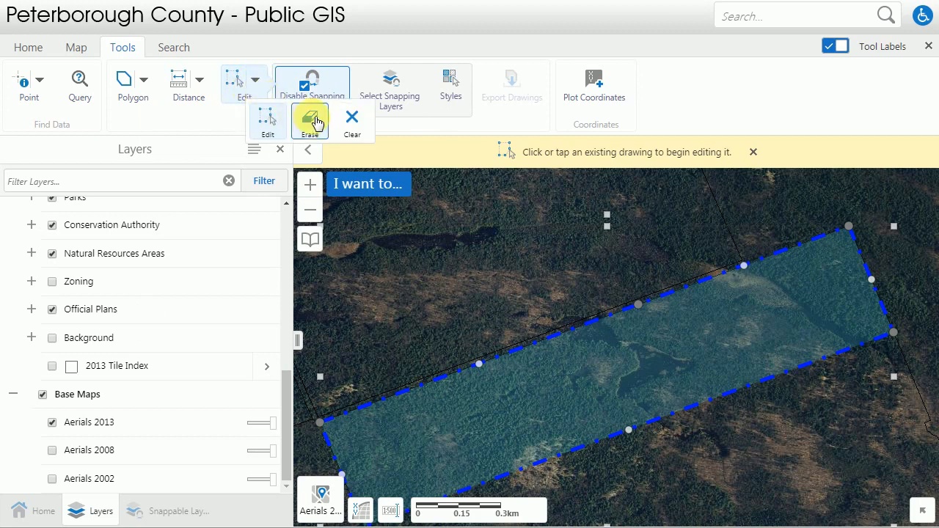
pyautogui.click(235, 88)
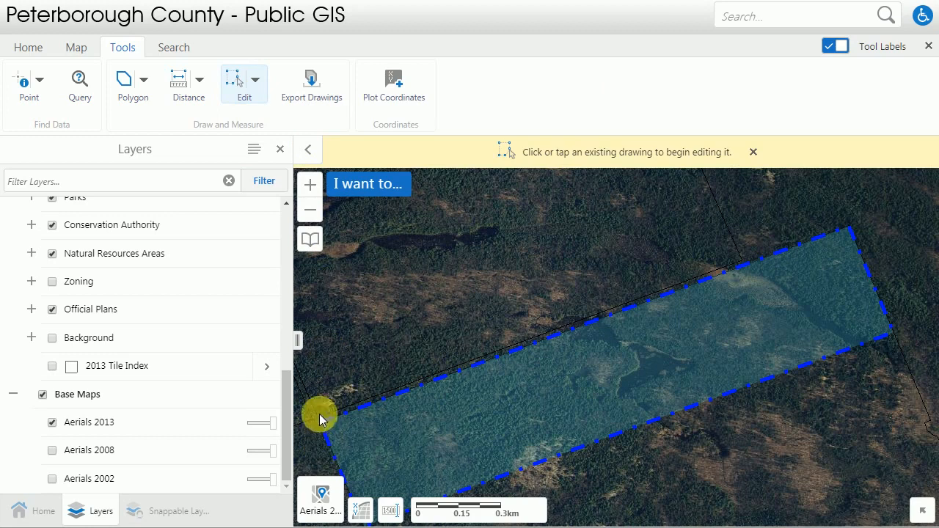
pyautogui.click(241, 90)
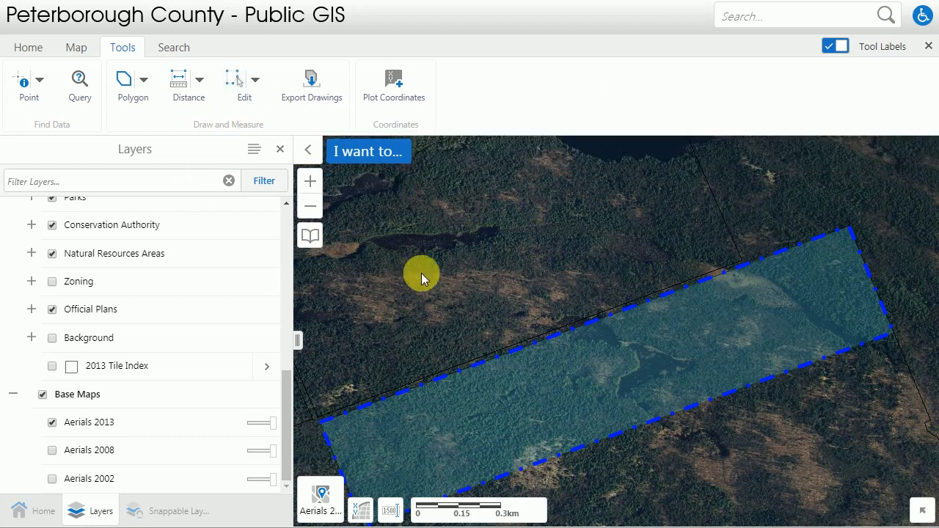
# Step: Activate the Erase tool for deleting individual drawings
pyautogui.scroll(-1, 778, 302)
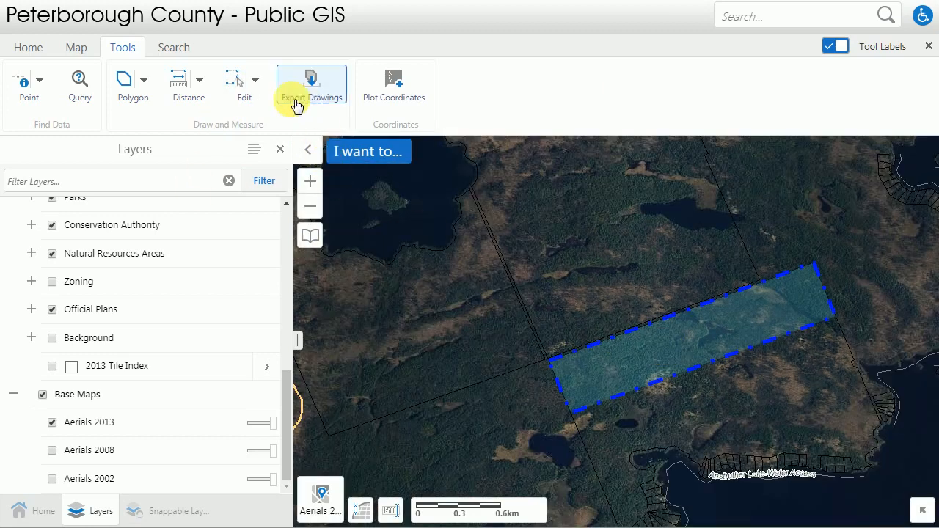
pyautogui.click(255, 86)
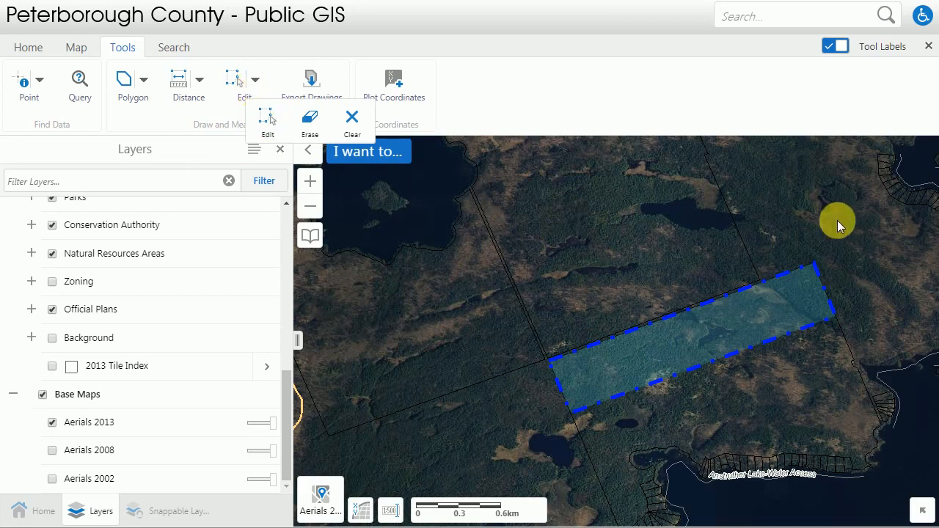
pyautogui.scroll(-1, 837, 220)
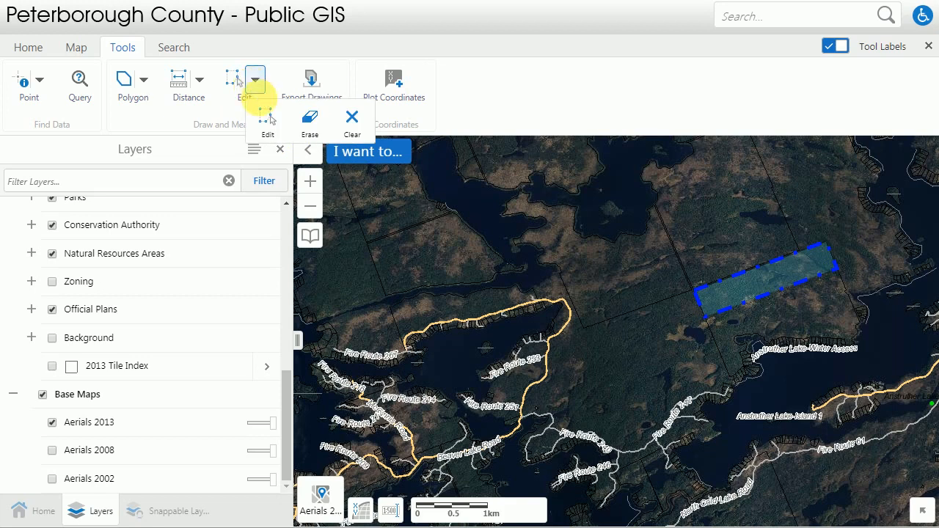
pyautogui.click(310, 121)
pyautogui.scroll(-2, 765, 317)
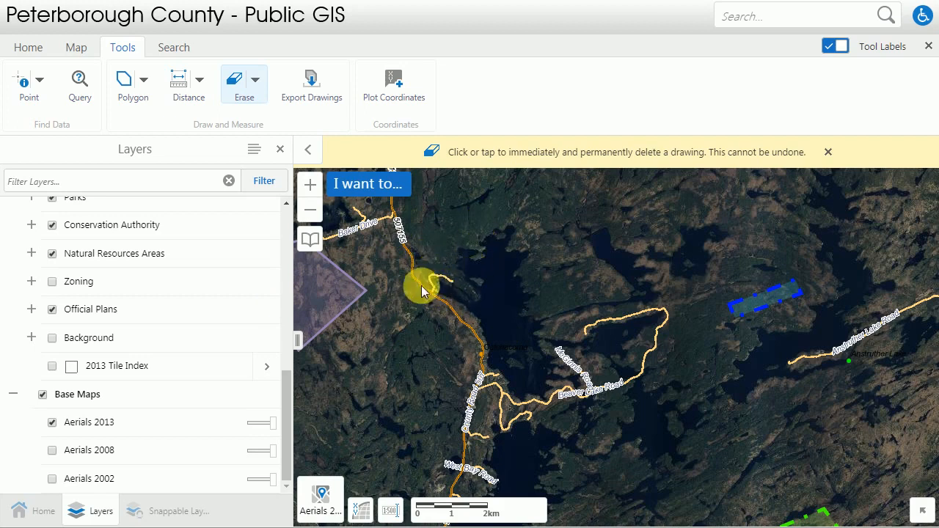
pyautogui.click(259, 94)
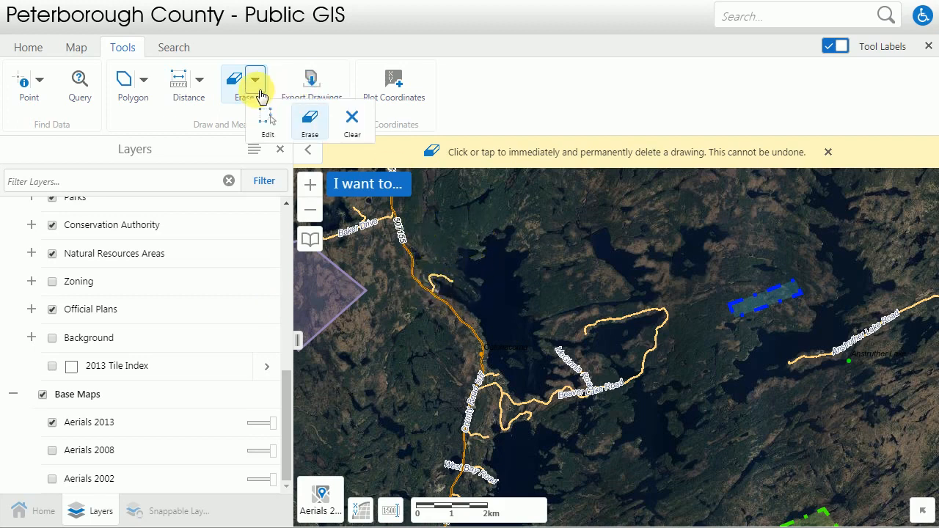
pyautogui.click(352, 126)
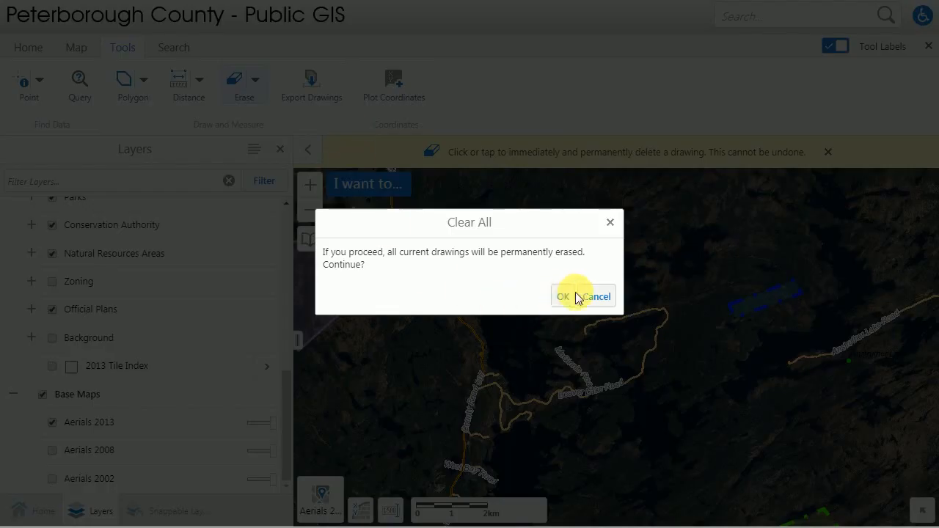
pyautogui.click(596, 296)
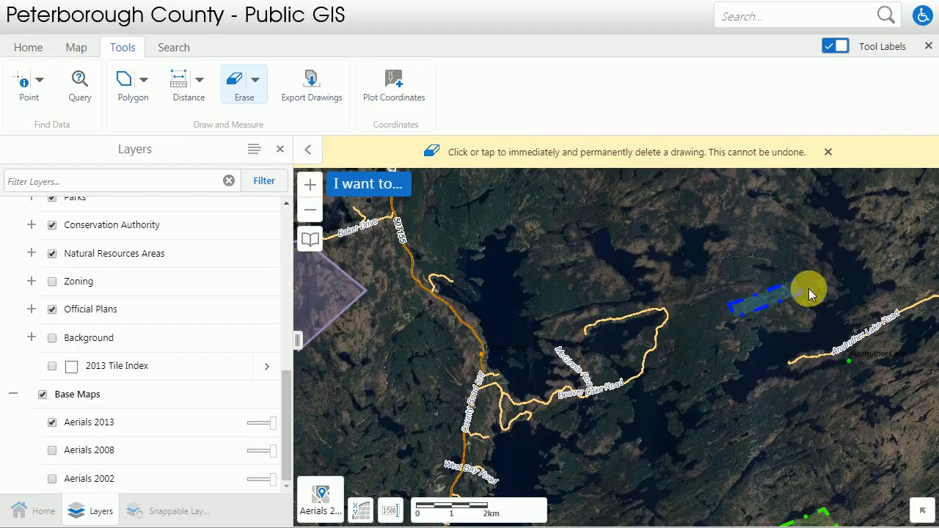
# Step: Clear all current drawings from the map and confirm their permanent removal
pyautogui.scroll(-1, 800, 289)
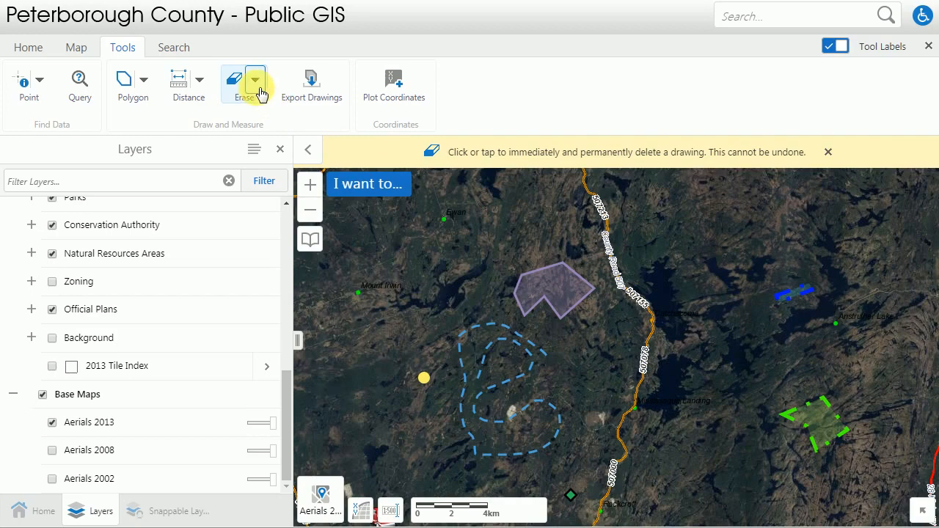
pyautogui.click(255, 82)
pyautogui.click(351, 125)
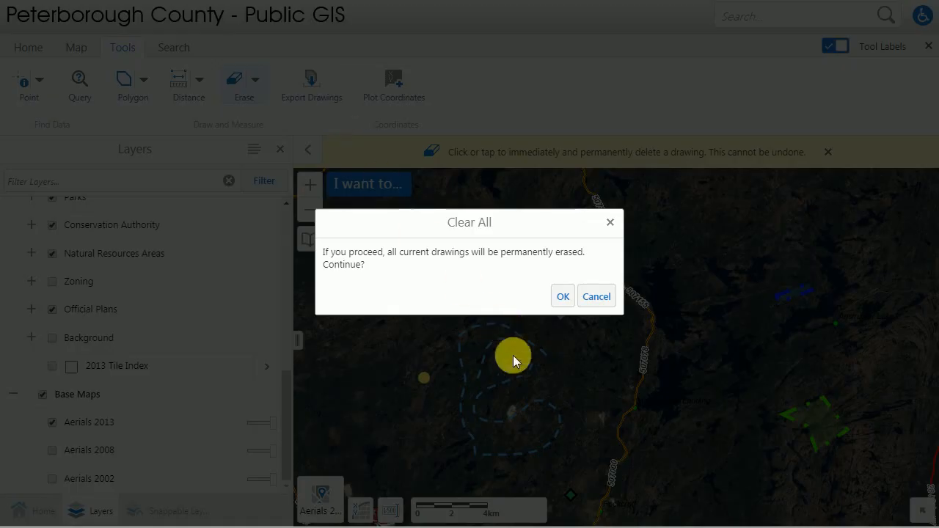
pyautogui.click(562, 296)
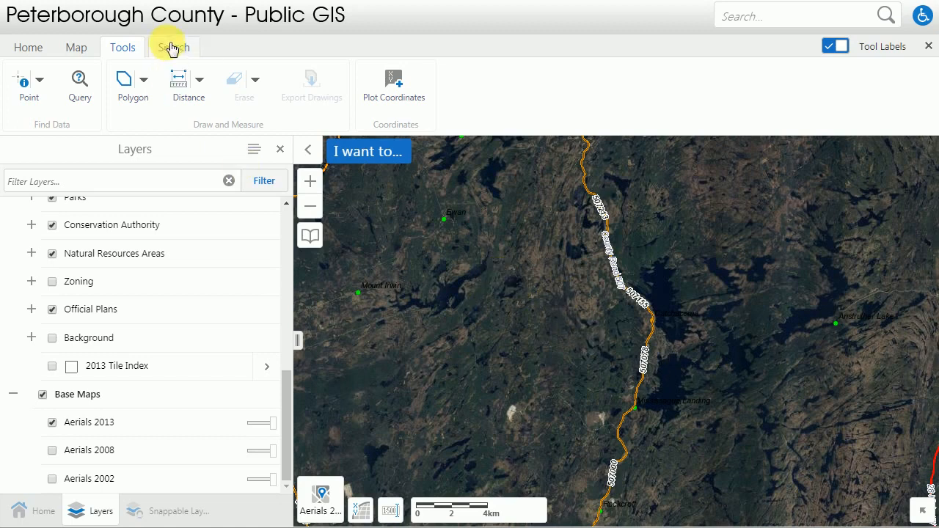
# Step: Activate the Text drawing tool and choose the White Sans-Serif Large style
pyautogui.click(144, 80)
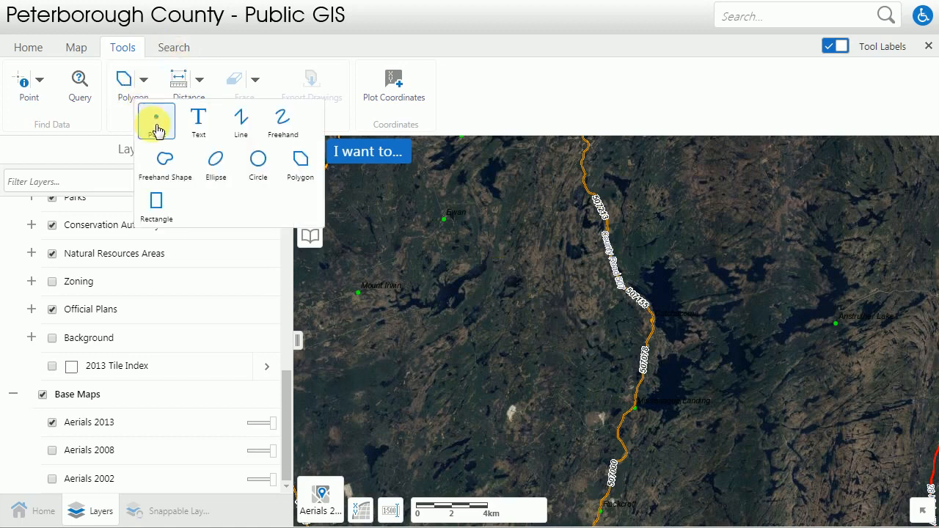
pyautogui.click(197, 122)
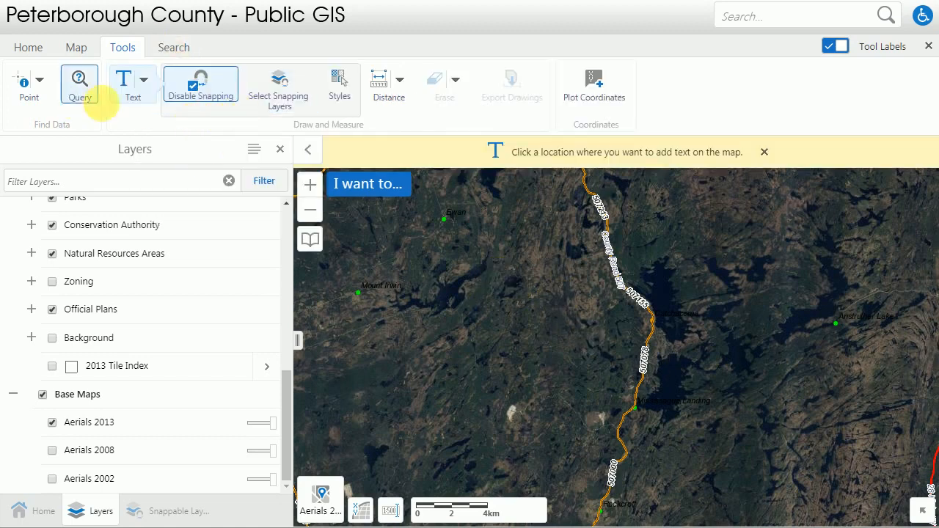
pyautogui.click(341, 88)
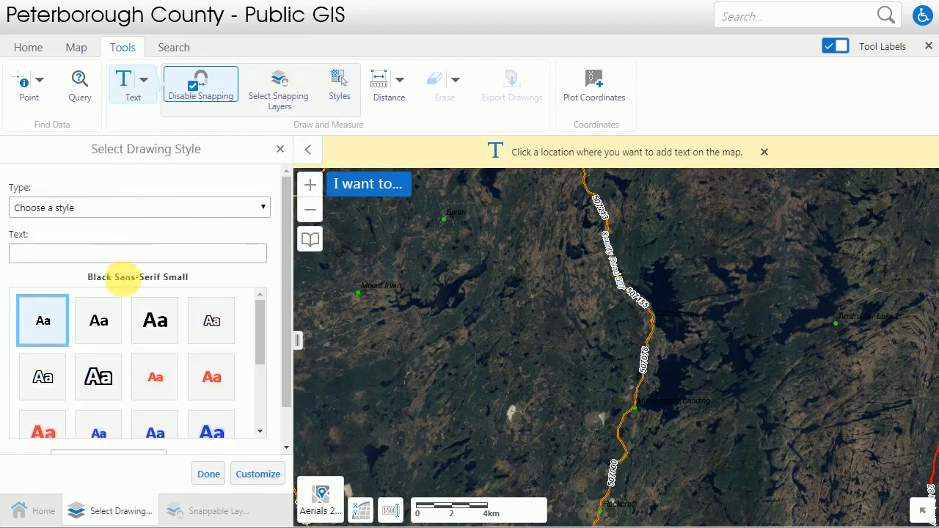
pyautogui.click(108, 376)
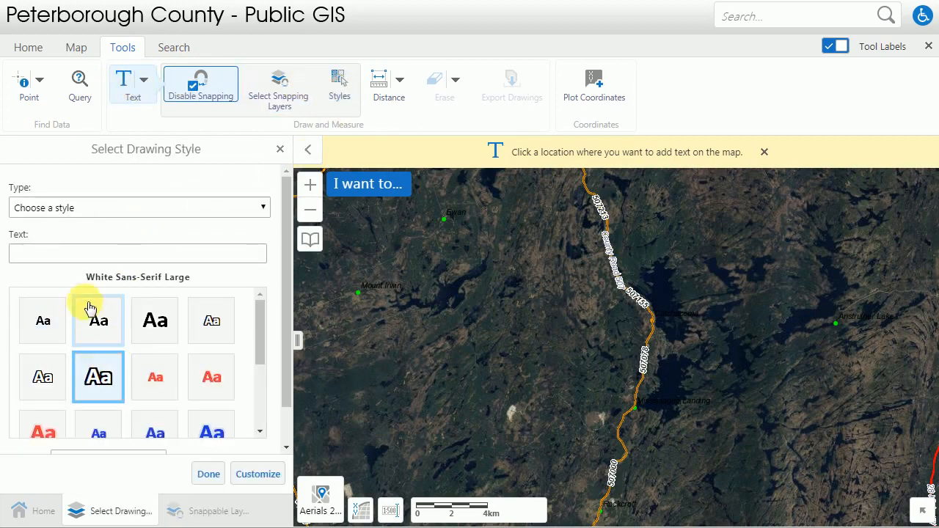
# Step: Enter "Thanks for watching!" as the drawing text and place it on the map northwest of Anstruther Lake, east of County Road 507
pyautogui.click(79, 249)
pyautogui.write('Thanks for ')
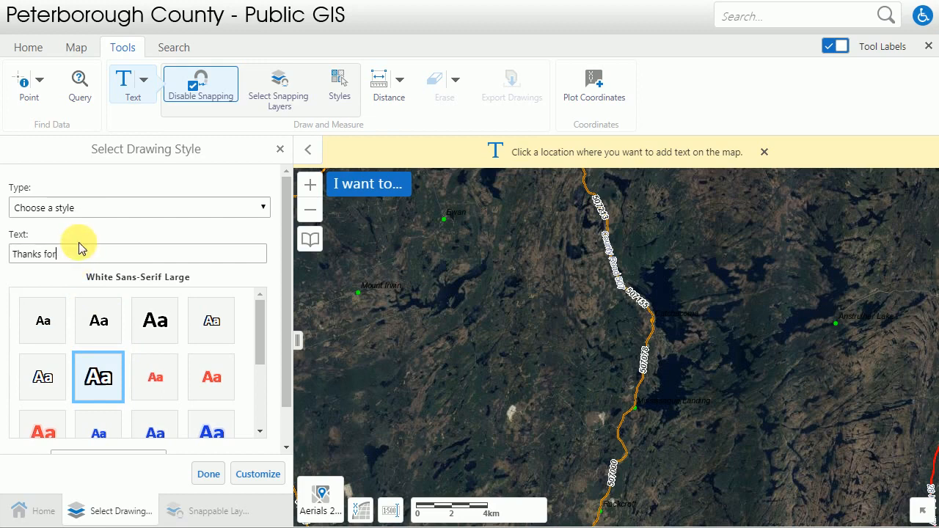
pyautogui.write('watching!')
pyautogui.click(696, 273)
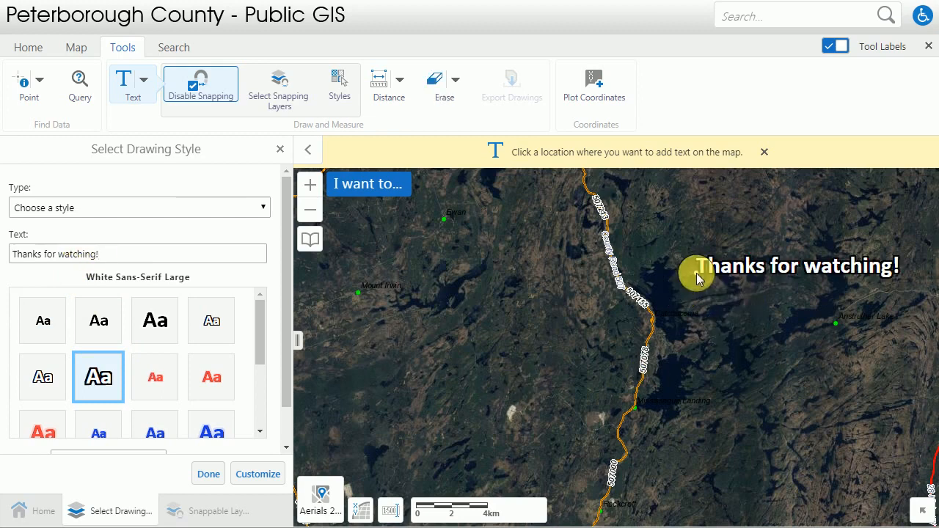